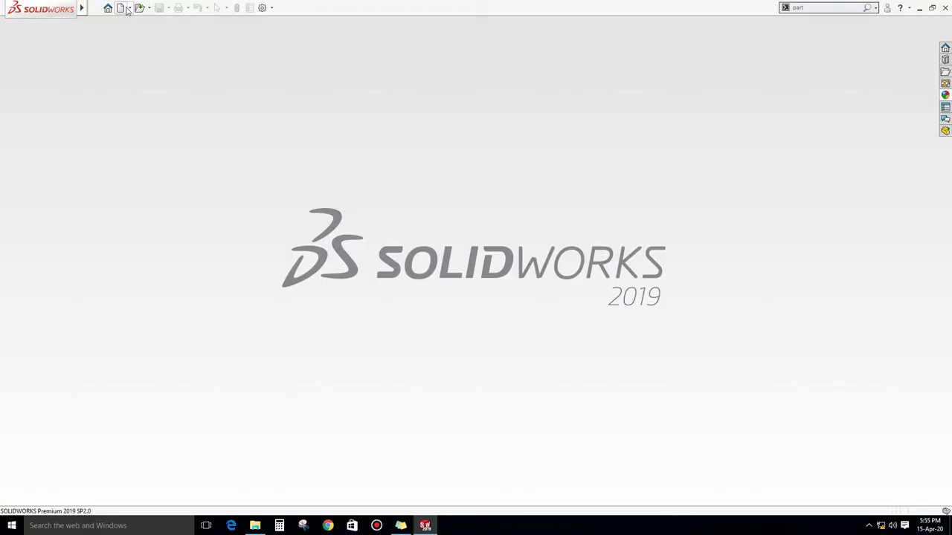
Open the New SOLIDWORKS Document dialog from the quick-access toolbar
left_click(124, 8)
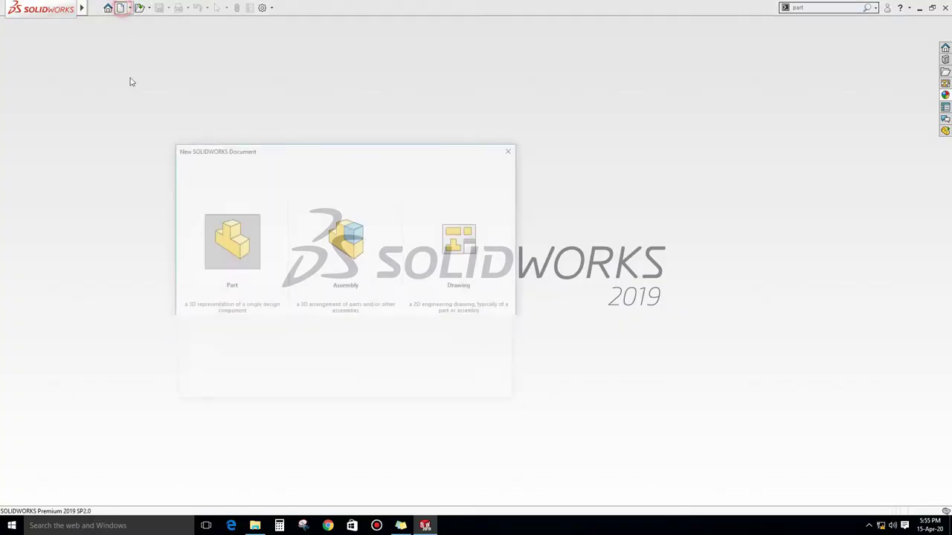
Create a new part and draw a centre rectangle at the origin on the Front Plane
double_click(228, 230)
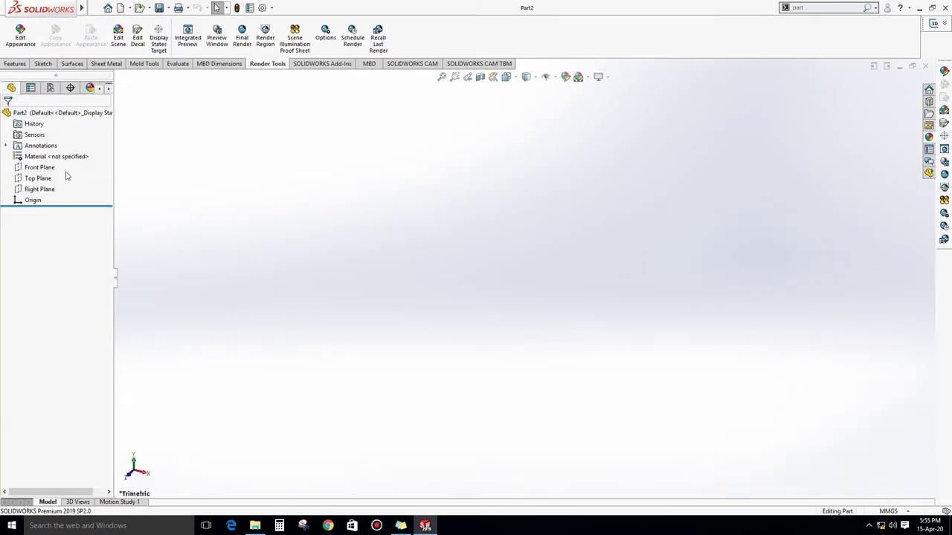
right_click(41, 166)
key("ctrl+8")
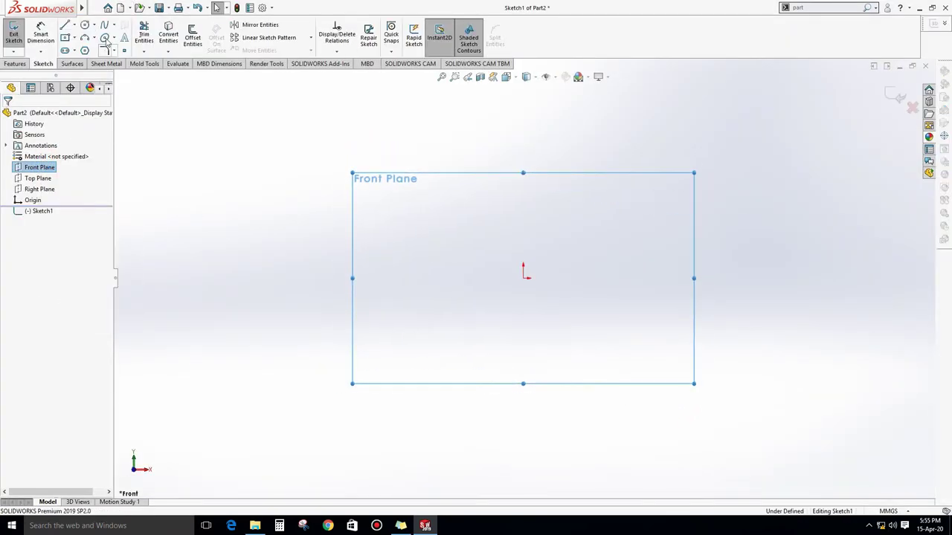
left_click(84, 24)
left_click(525, 277)
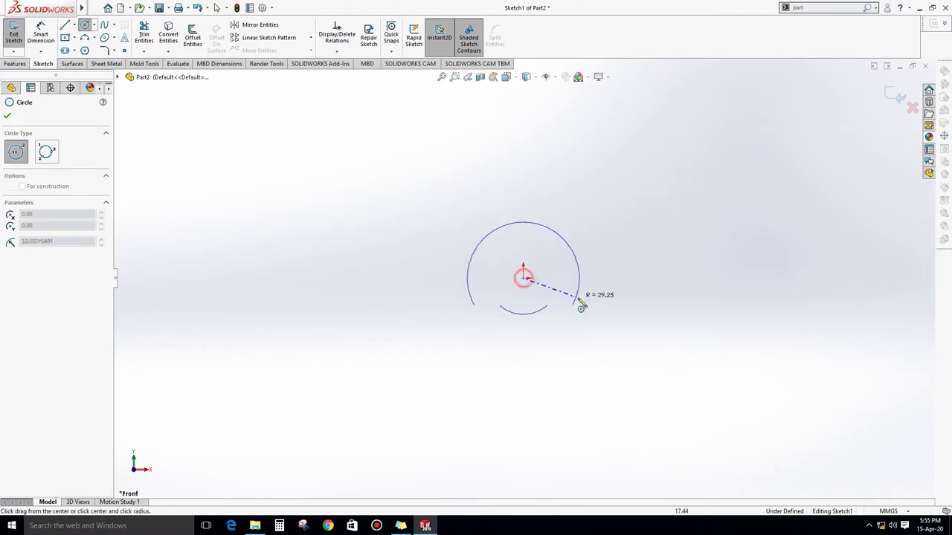
key("Escape")
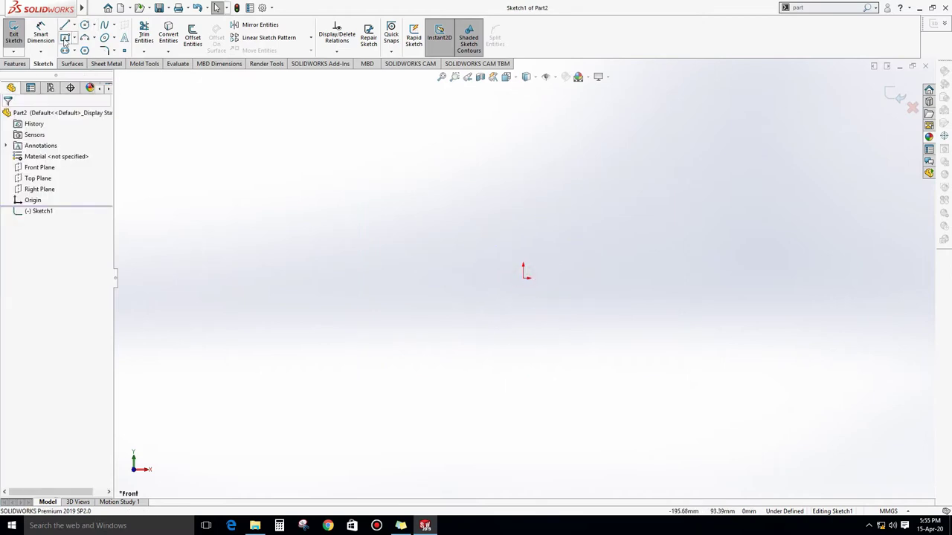
left_click(64, 39)
left_click(524, 277)
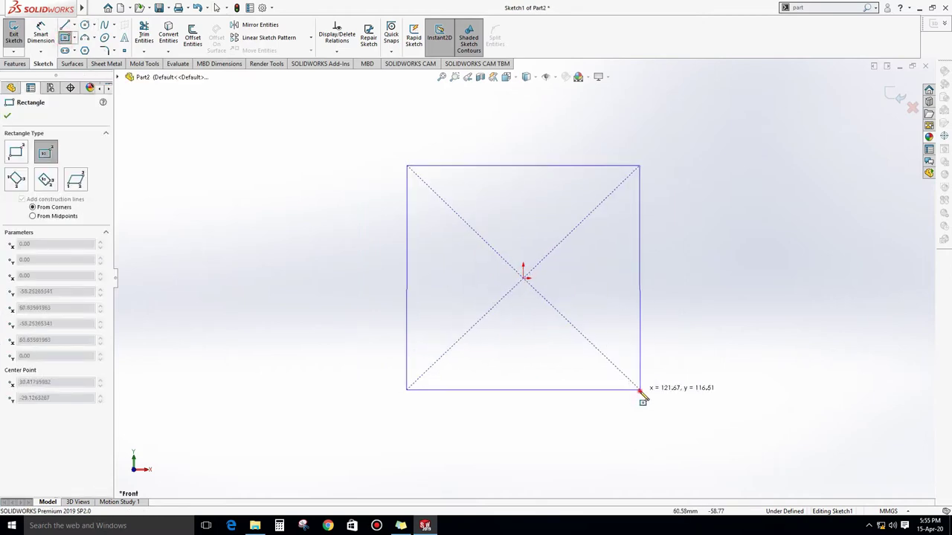
left_click(640, 390)
Dimension the rectangle to 75 × 75 mm and exit the sketch
left_click(43, 43)
left_click(478, 165)
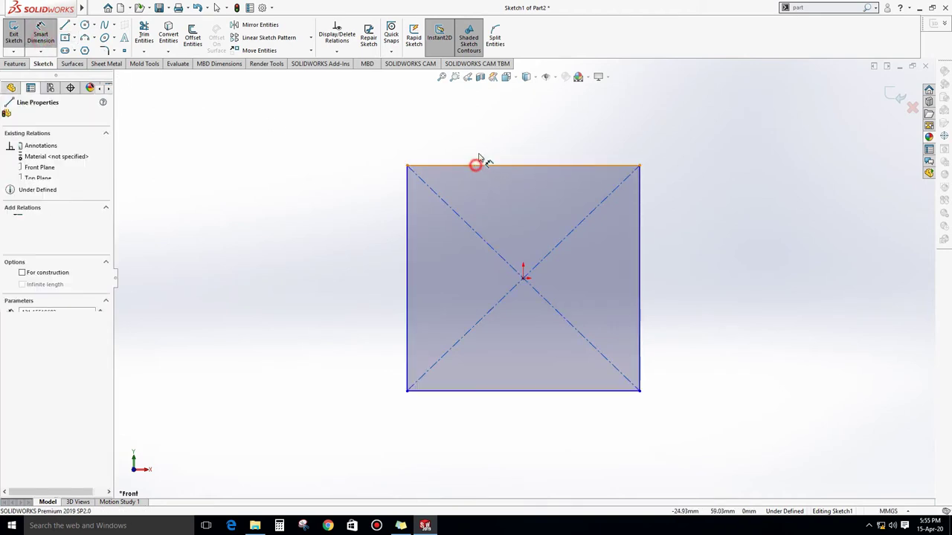
left_click(484, 149)
type("75")
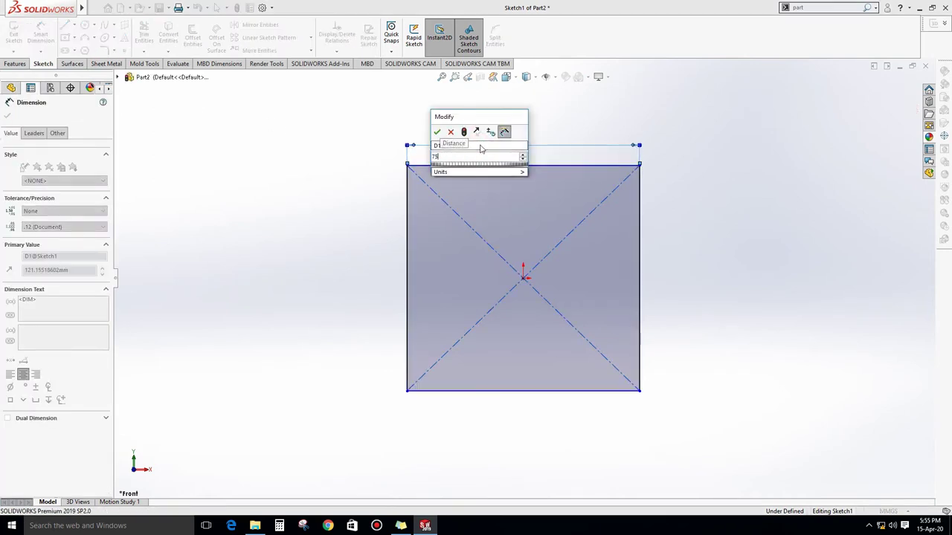
key("Return")
left_click(407, 253)
left_click(376, 265)
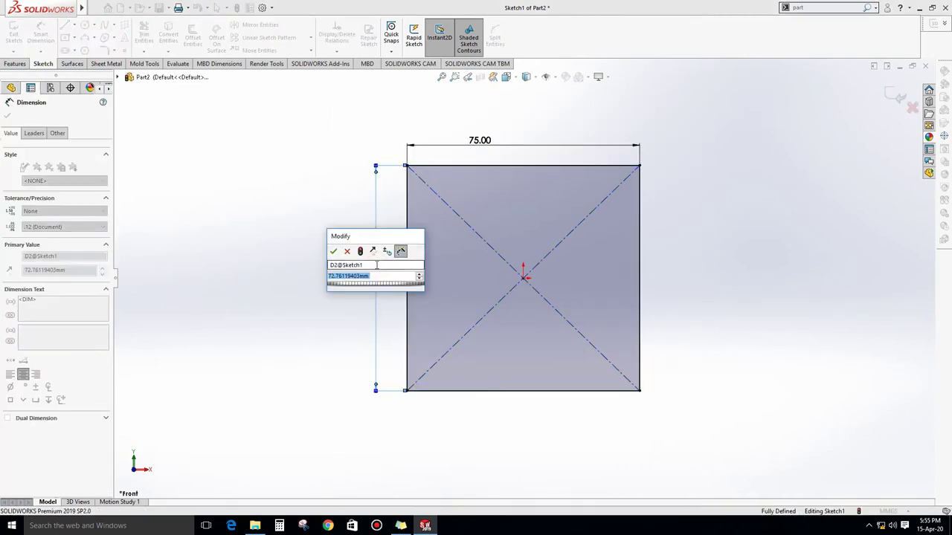
type("75")
key("Return")
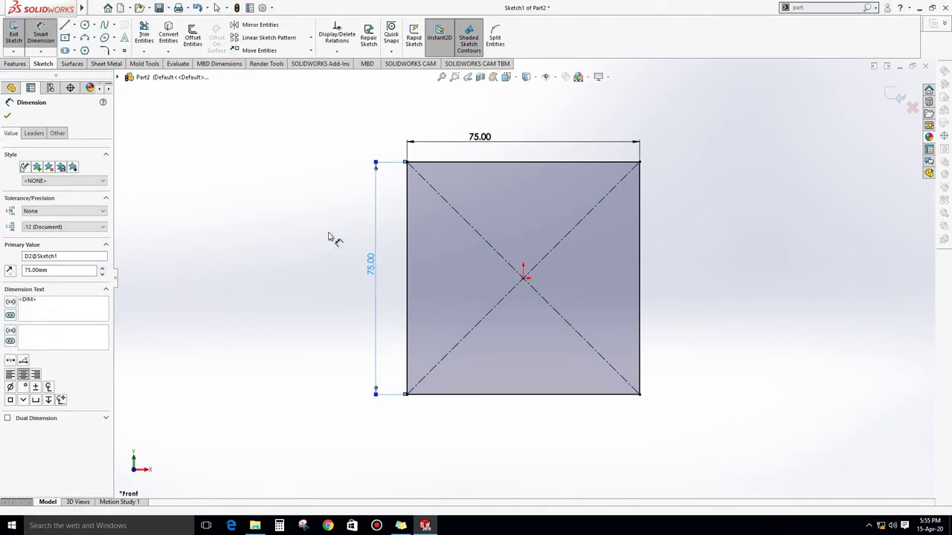
key("Escape")
left_click(897, 95)
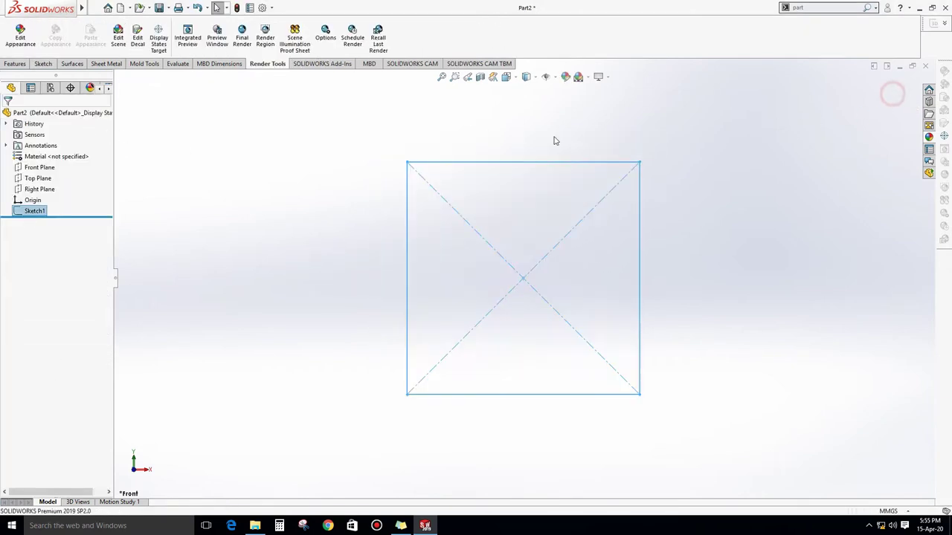
Select the Front Plane and orbit to view the square in 3D
left_click(22, 65)
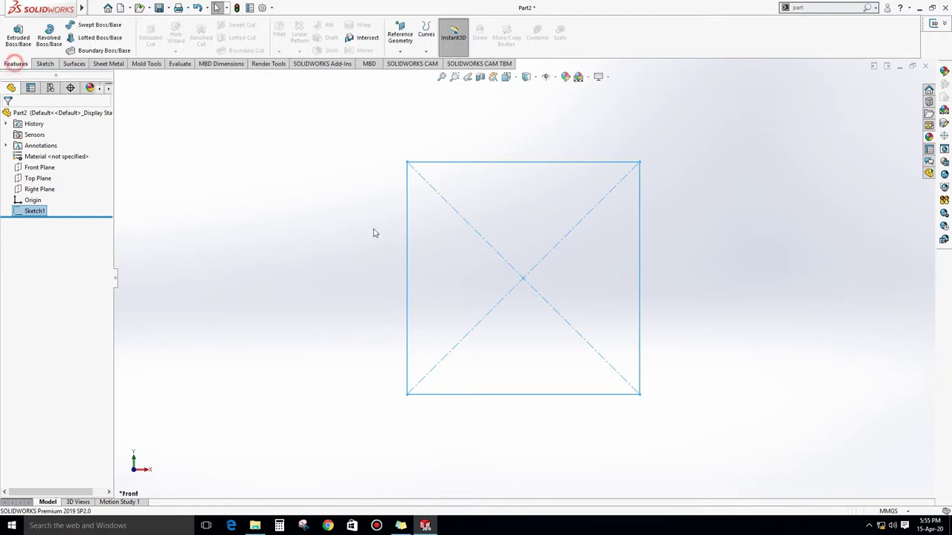
left_click(39, 168)
middle_click_drag(376, 210, 384, 219)
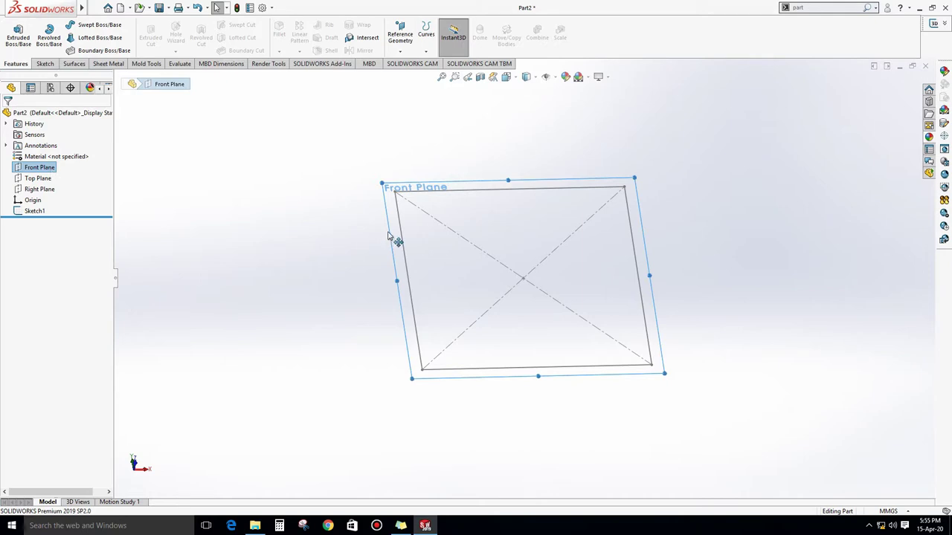
left_click(400, 47)
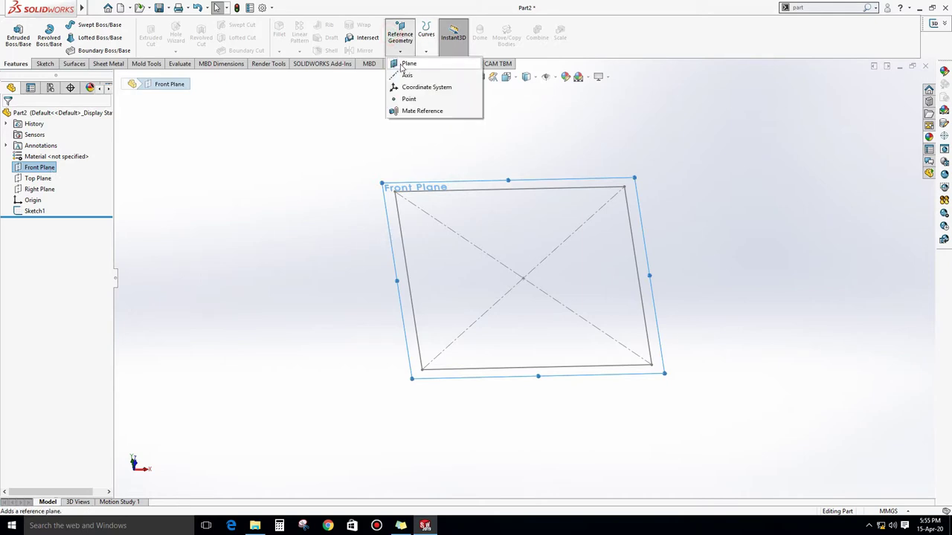
left_click(390, 223)
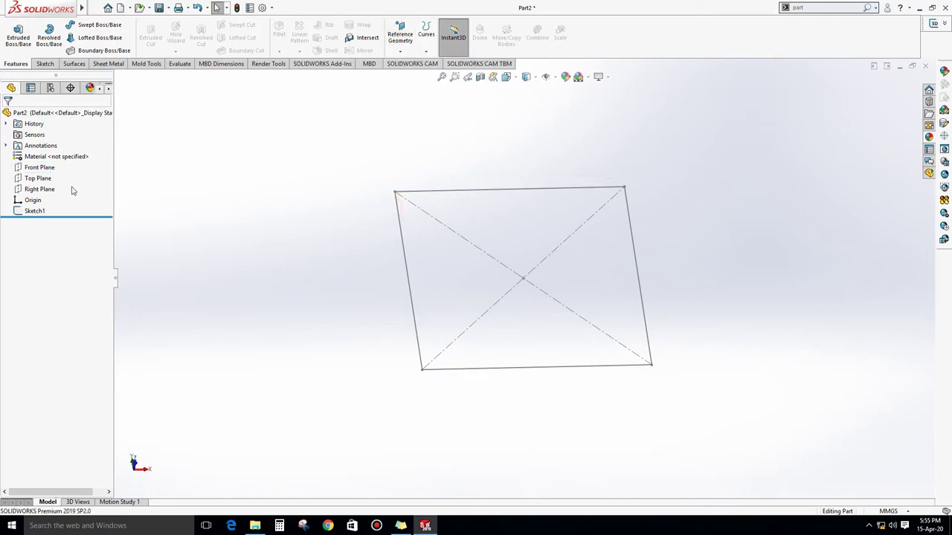
Create Plane1 as an offset copy of the Front Plane at 100 mm
left_click(39, 167)
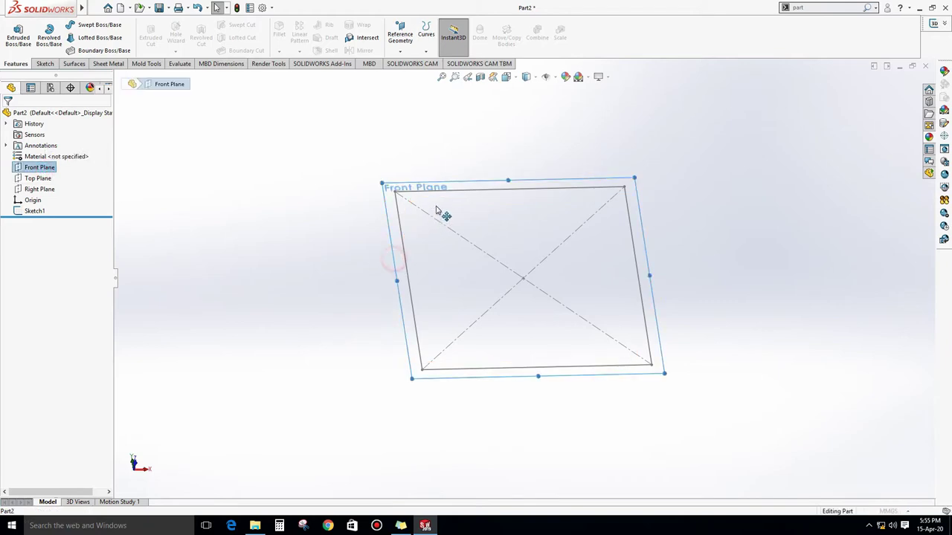
left_click_drag(435, 212, 466, 191, "ctrl")
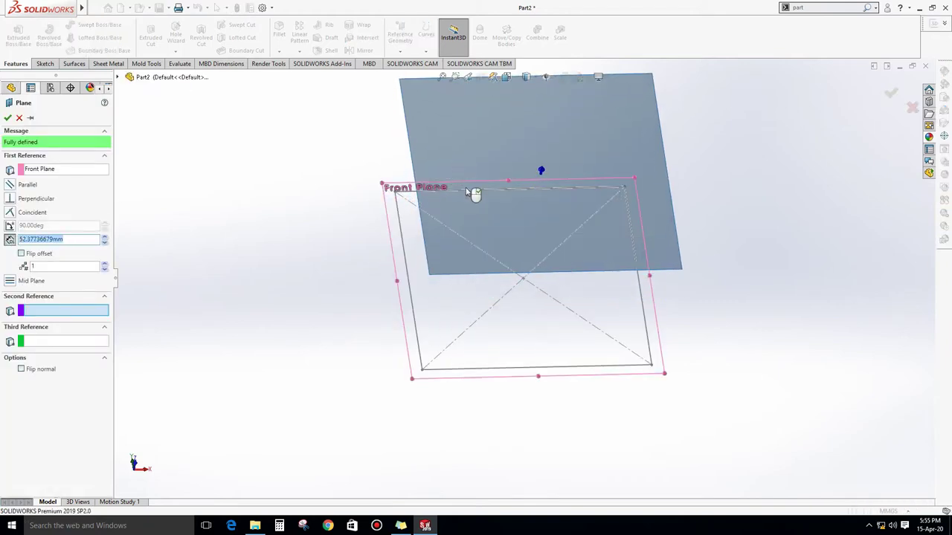
left_click(77, 238)
key("Return")
scroll(523, 279, "up", 3)
left_click(892, 92)
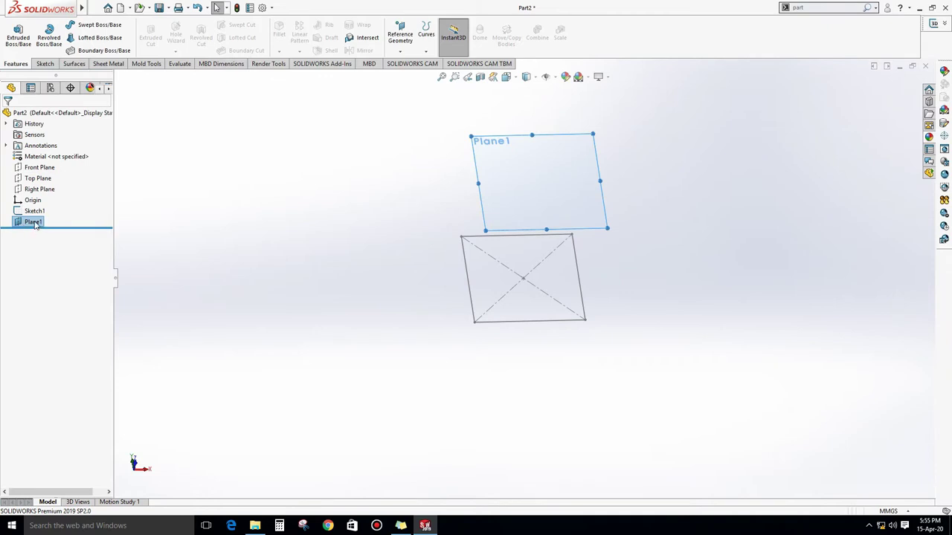
Reopen Plane1's definition to check it and close it unchanged
right_click(34, 223)
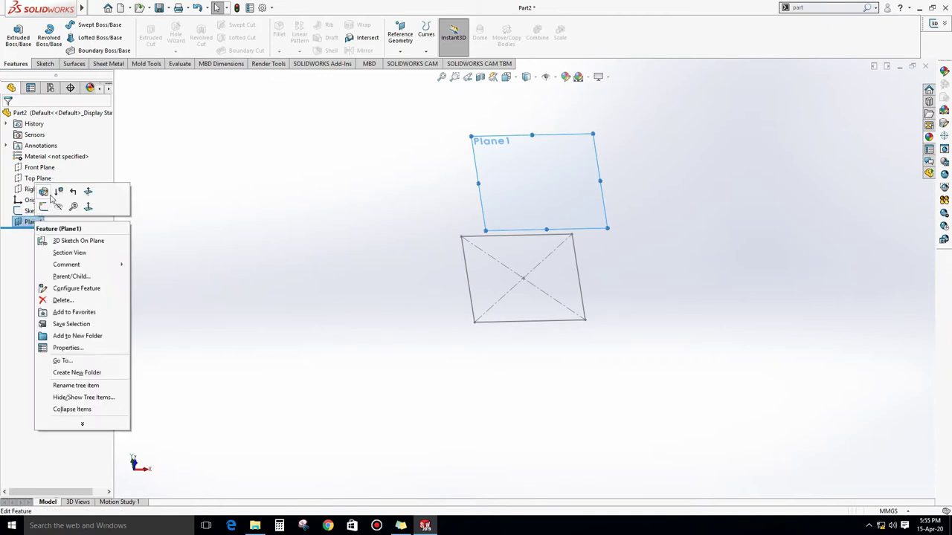
left_click(45, 192)
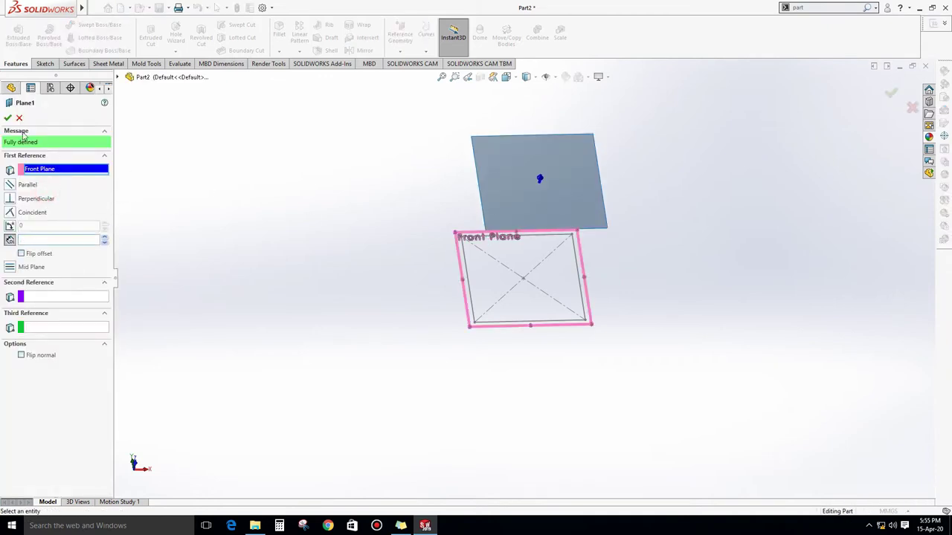
key("Return")
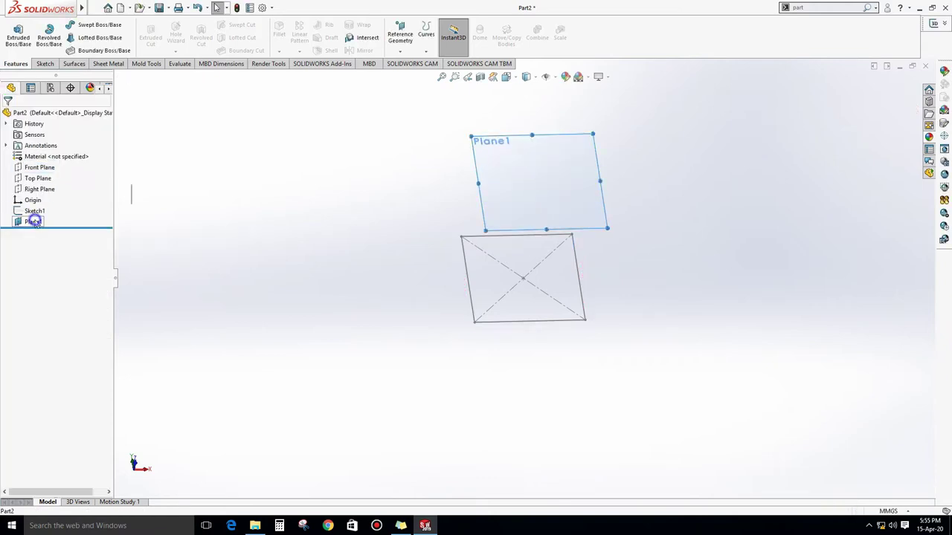
right_click(33, 222)
On Plane1, draw a circle at the origin, dimension it to 125 mm diameter, and exit
left_click(46, 206)
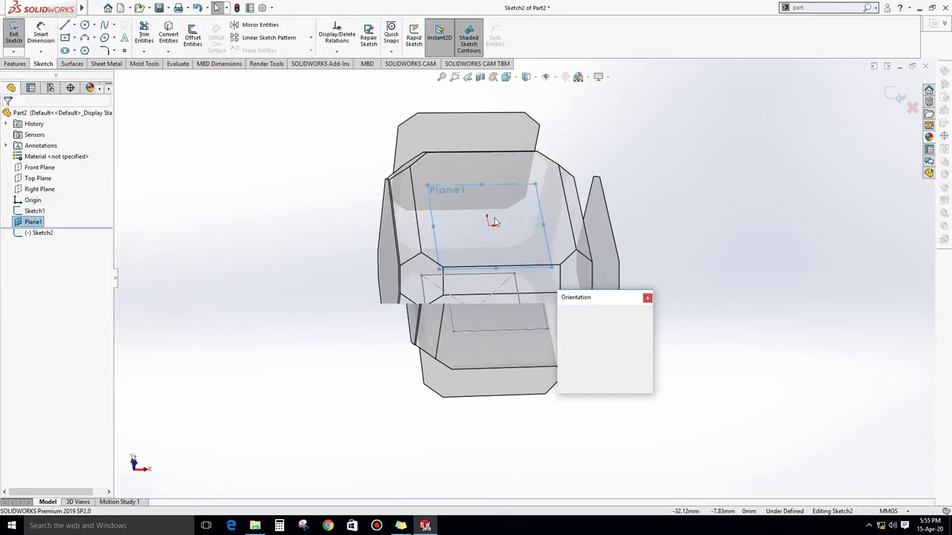
right_click_drag(481, 276, 525, 272)
left_click(523, 278)
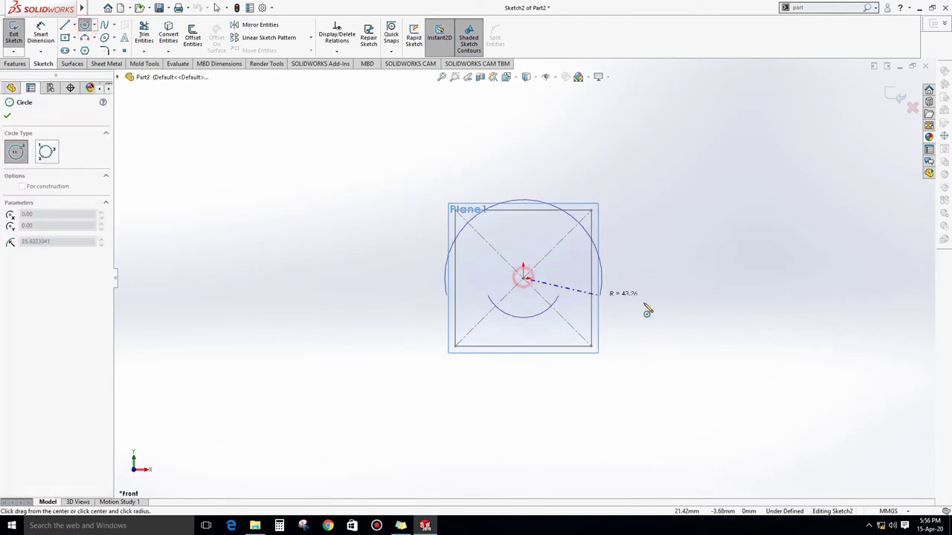
left_click(654, 301)
left_click(43, 35)
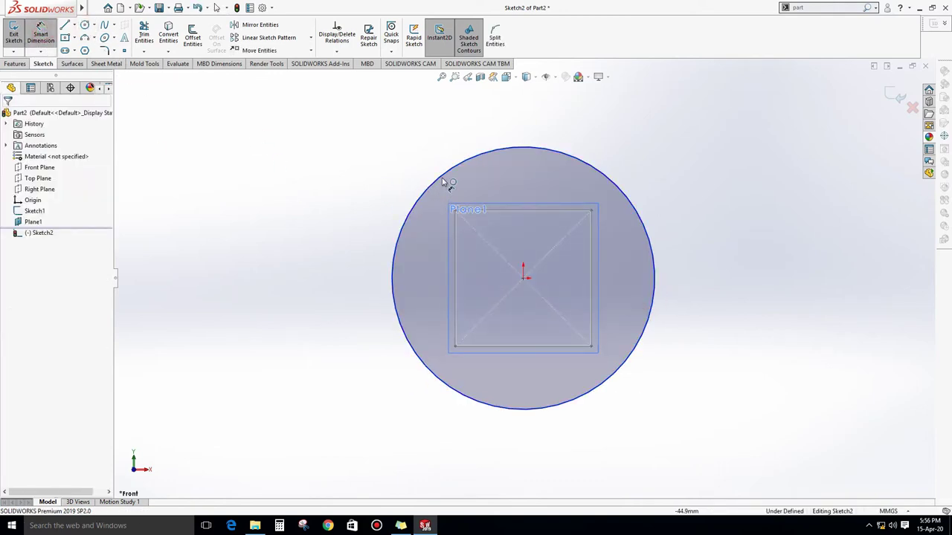
left_click(440, 175)
left_click(384, 165)
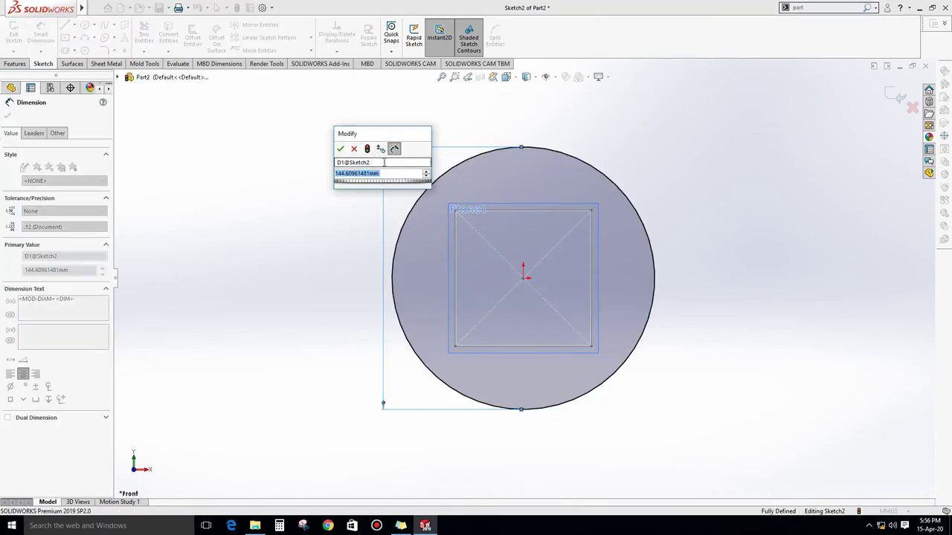
type("125")
key("Return")
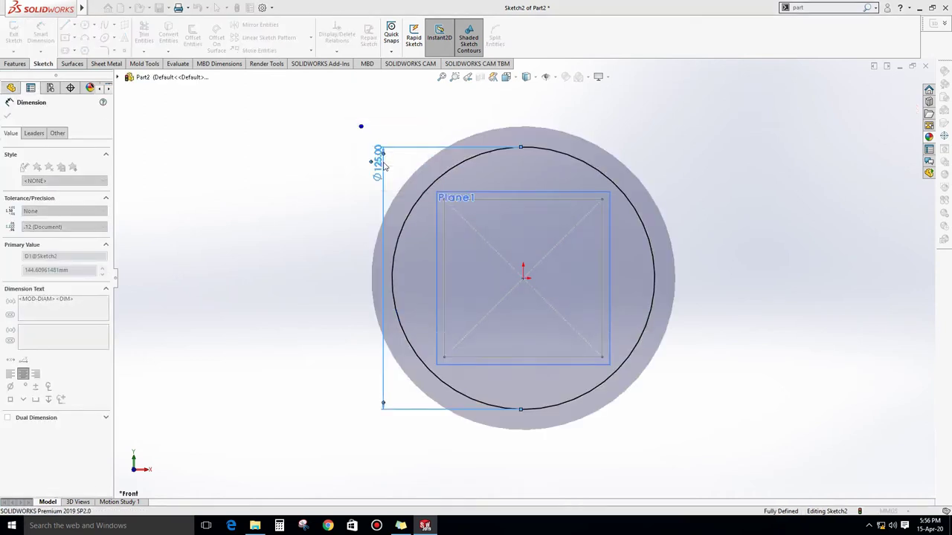
left_click(900, 97)
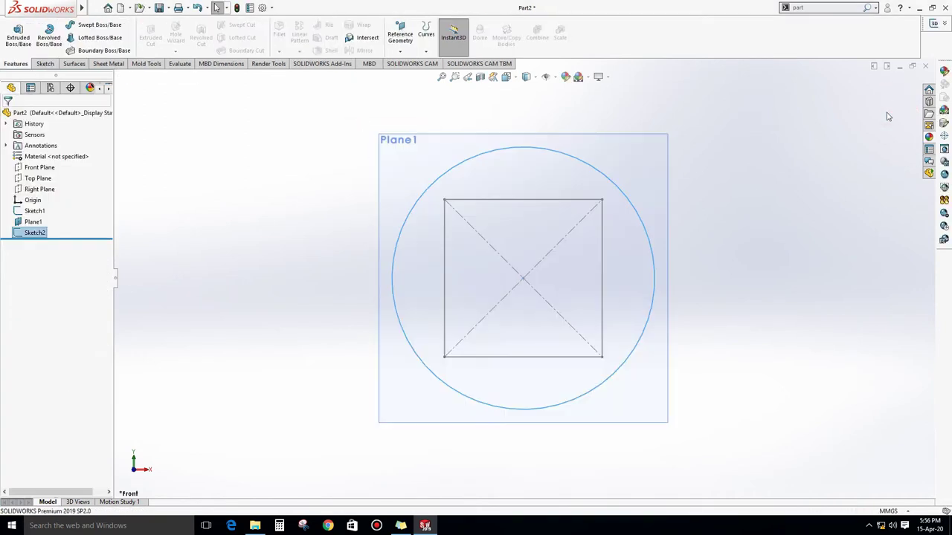
mouse_move(557, 327)
middle_mouse_down()
mouse_move(631, 219)
mouse_move(342, 253)
middle_mouse_up()
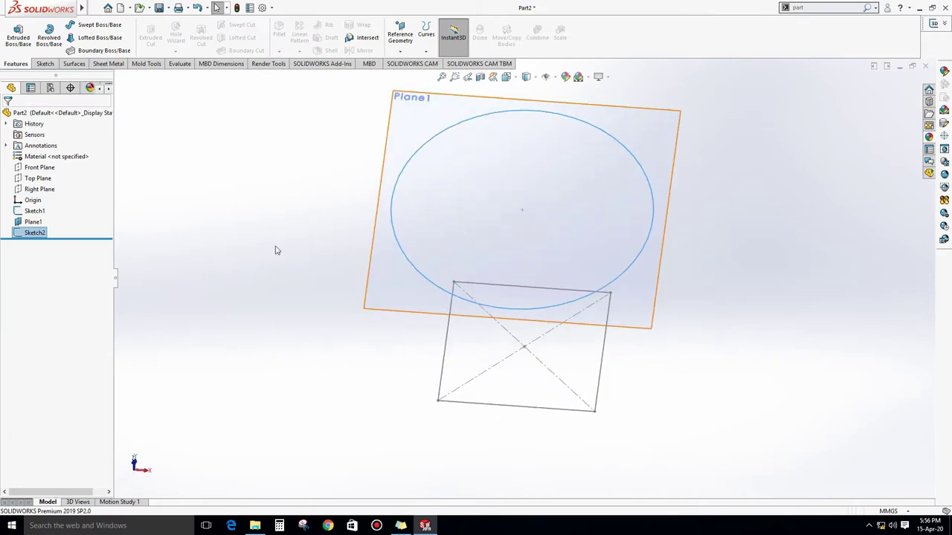
Loft from the 125 mm circle to the 75 mm square to create Loft1
left_click(225, 225)
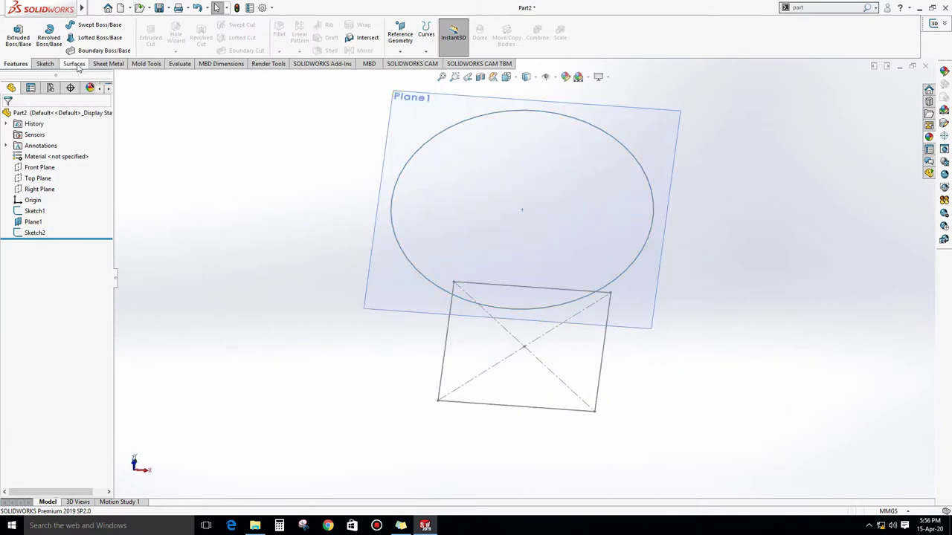
left_click(88, 39)
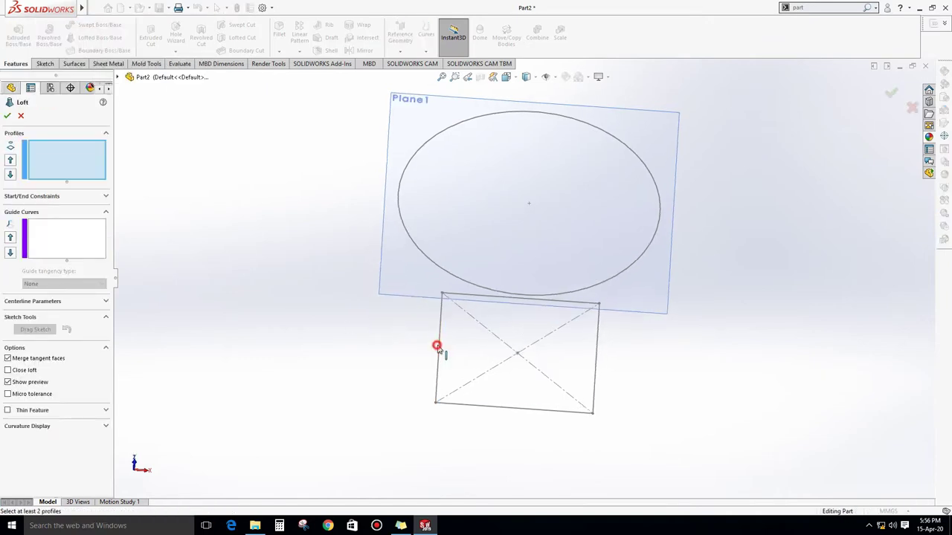
left_click(437, 269)
left_click(438, 312)
mouse_move(438, 311)
middle_mouse_down()
mouse_move(354, 246)
mouse_move(372, 272)
middle_mouse_up()
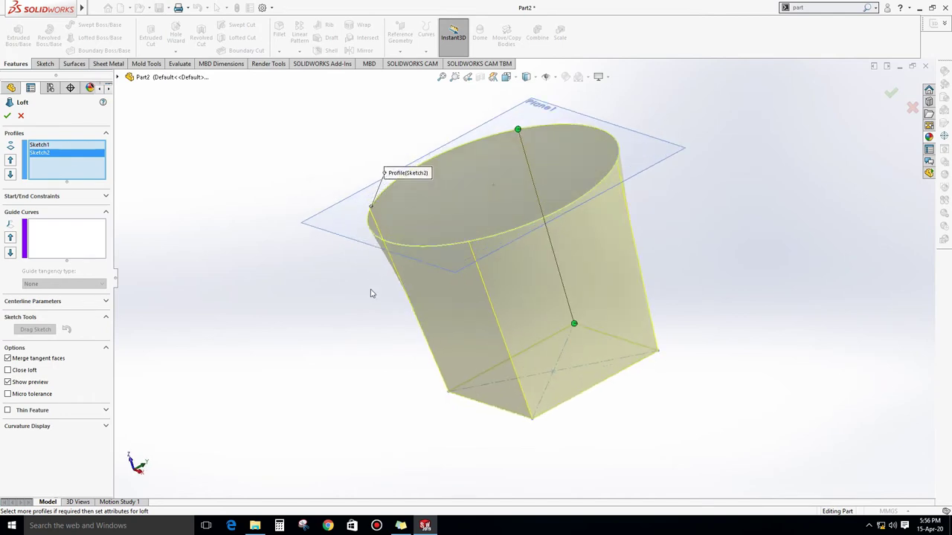
left_click(7, 115)
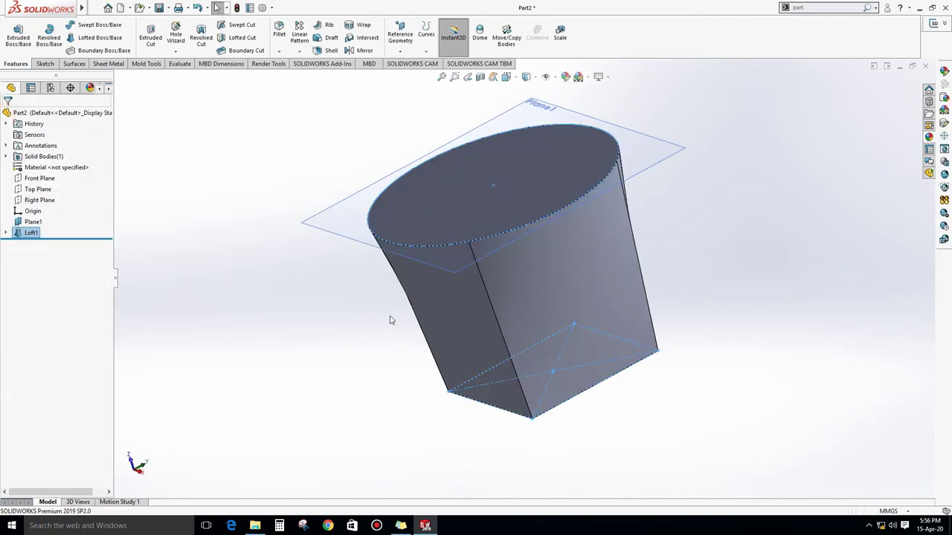
mouse_move(390, 357)
middle_mouse_down()
mouse_move(385, 336)
mouse_move(397, 323)
mouse_move(461, 350)
mouse_move(506, 347)
mouse_move(446, 331)
middle_mouse_up()
left_click(250, 330)
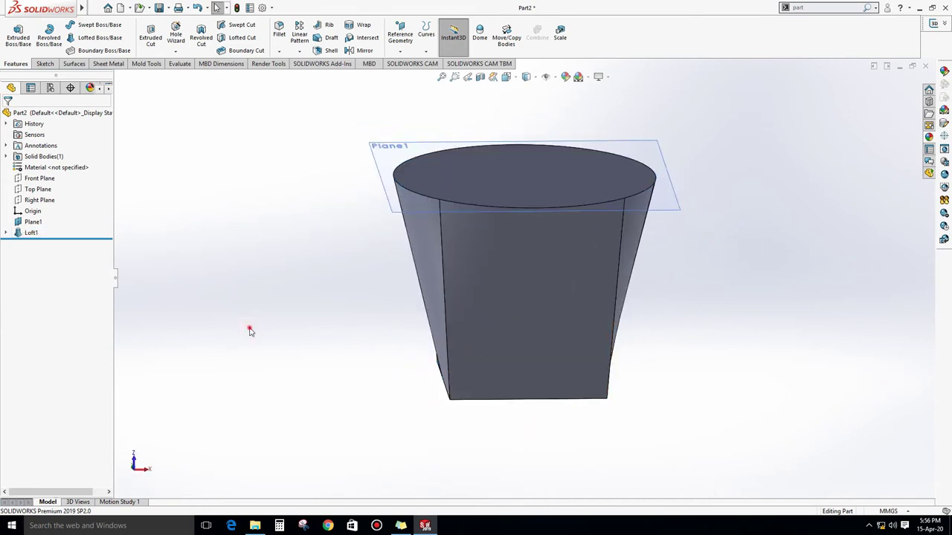
Start a fillet and pick the four vertical side edges of the loft
left_click(280, 30)
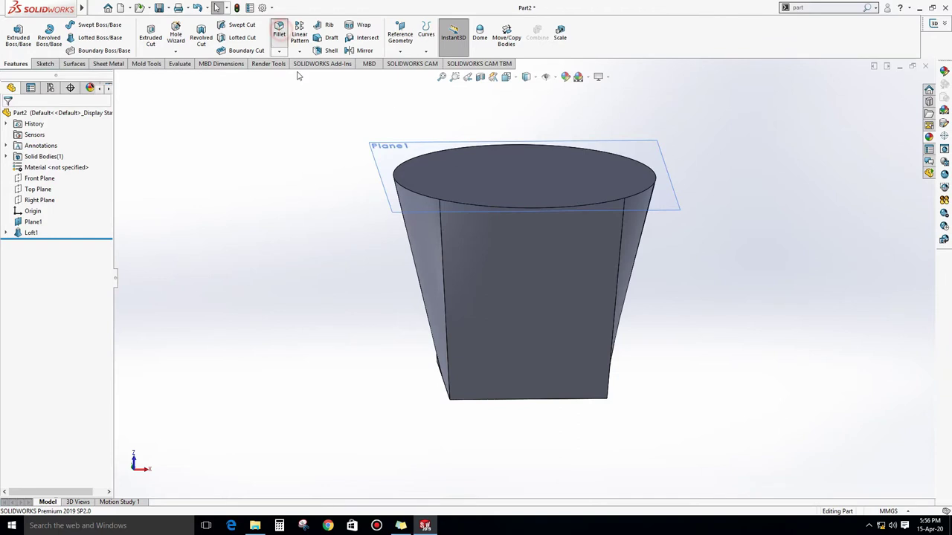
mouse_move(358, 264)
middle_mouse_down()
mouse_move(446, 276)
mouse_move(538, 270)
mouse_move(439, 266)
mouse_move(351, 231)
mouse_move(423, 206)
mouse_move(419, 329)
mouse_move(456, 336)
mouse_move(481, 365)
mouse_move(489, 335)
mouse_move(491, 353)
mouse_move(522, 342)
middle_mouse_up()
left_click(470, 332)
left_click(462, 381)
left_click(458, 365)
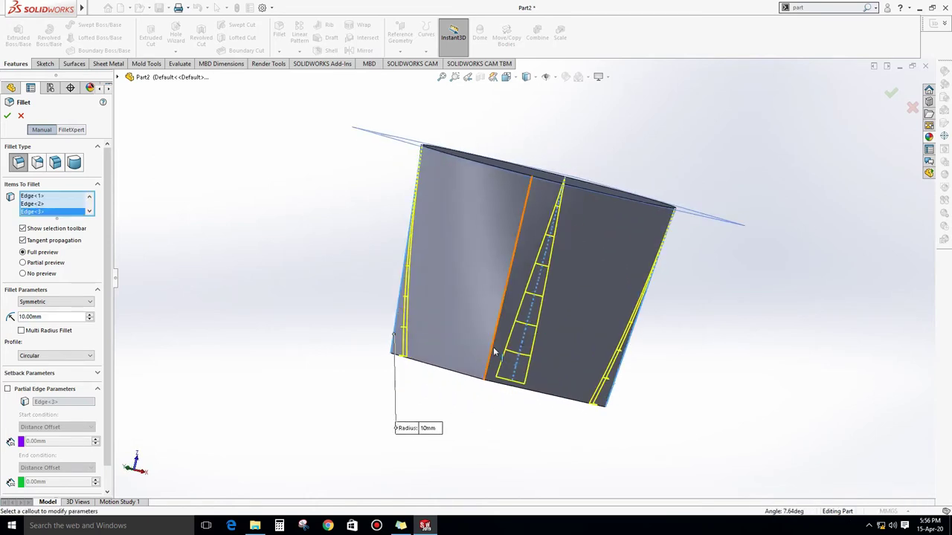
left_click(494, 353)
middle_click_drag(493, 359, 458, 354)
left_click(458, 354)
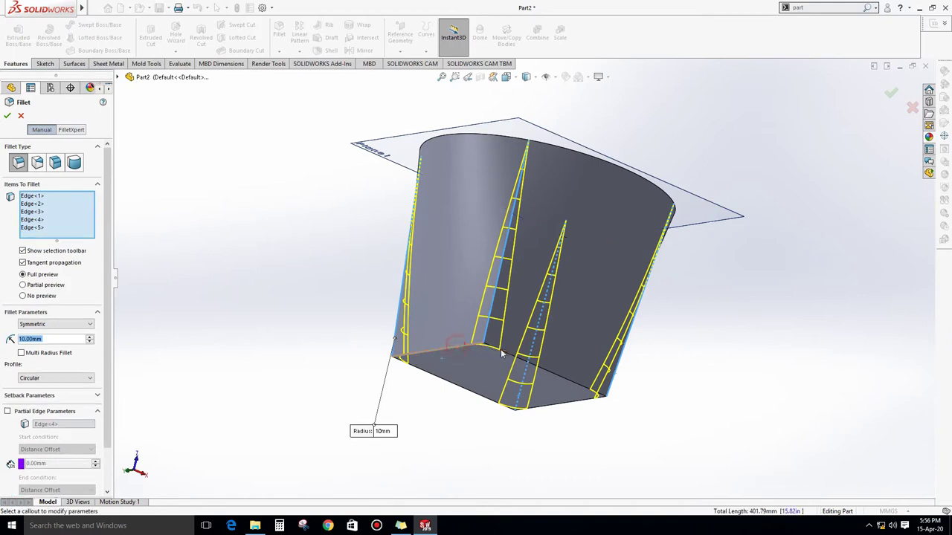
Remove the extra bottom edge and apply the 10 mm fillet as Fillet1
middle_click_drag(500, 354, 241, 320)
right_click(43, 234)
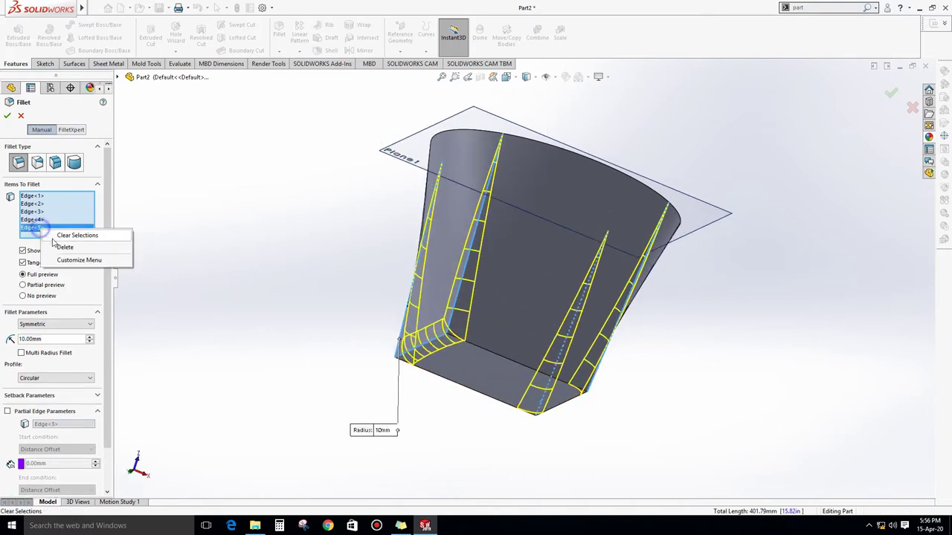
left_click(59, 246)
mouse_move(297, 364)
middle_mouse_down()
mouse_move(347, 365)
mouse_move(223, 298)
middle_mouse_up()
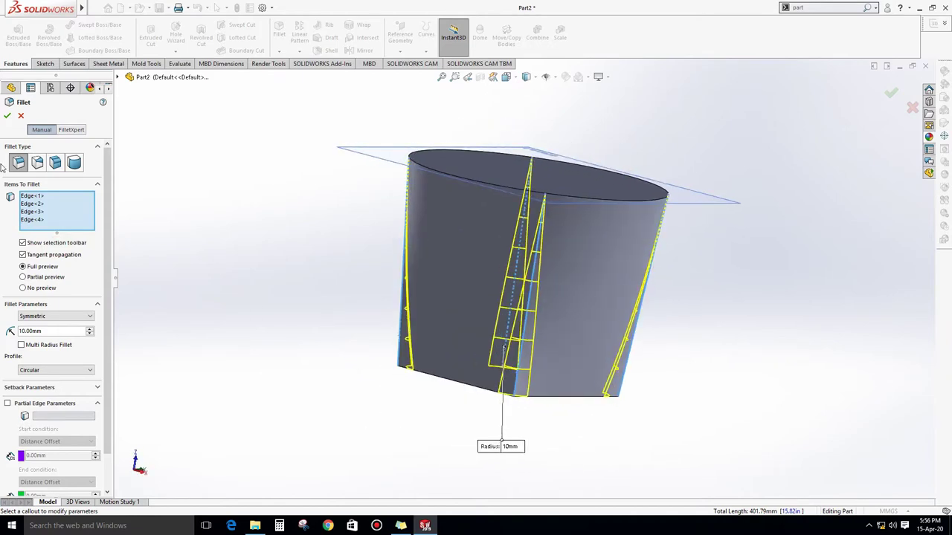
left_click(7, 117)
mouse_move(357, 349)
middle_mouse_down()
mouse_move(410, 366)
mouse_move(397, 393)
middle_mouse_up()
left_click(293, 402)
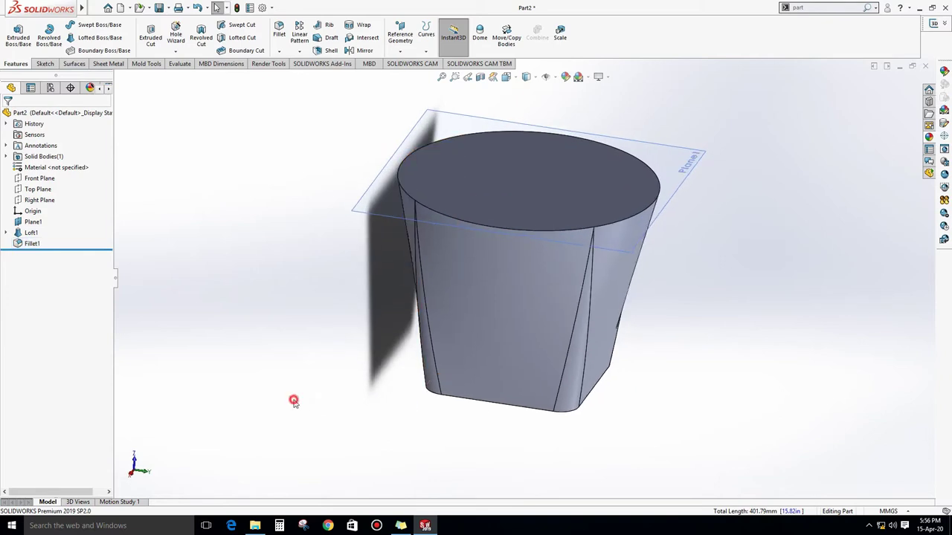
Shell the body with 2 mm walls and a 10 mm thick bottom face
left_click(328, 50)
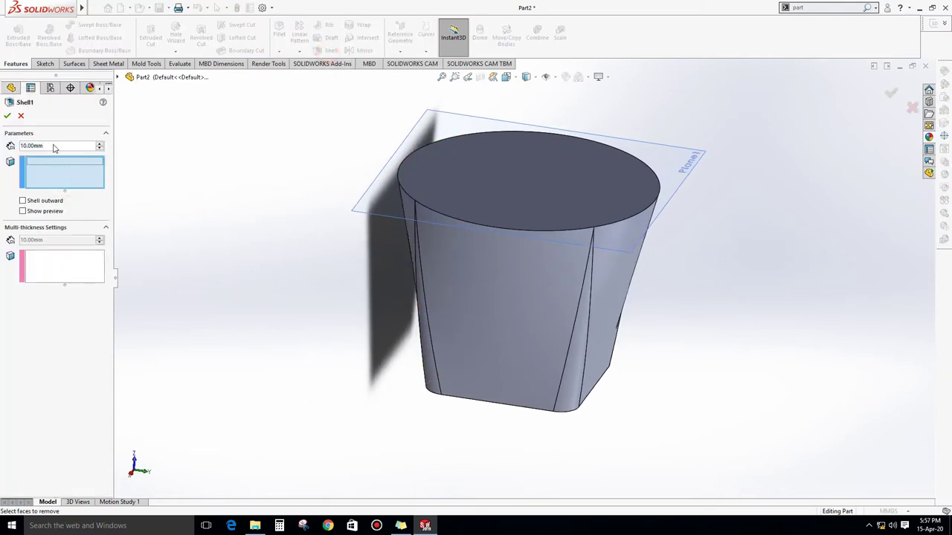
type("5")
key("Return")
left_click(42, 266)
mouse_move(521, 399)
middle_mouse_down()
mouse_move(512, 395)
mouse_move(525, 379)
mouse_move(513, 372)
middle_mouse_up()
left_click(516, 382)
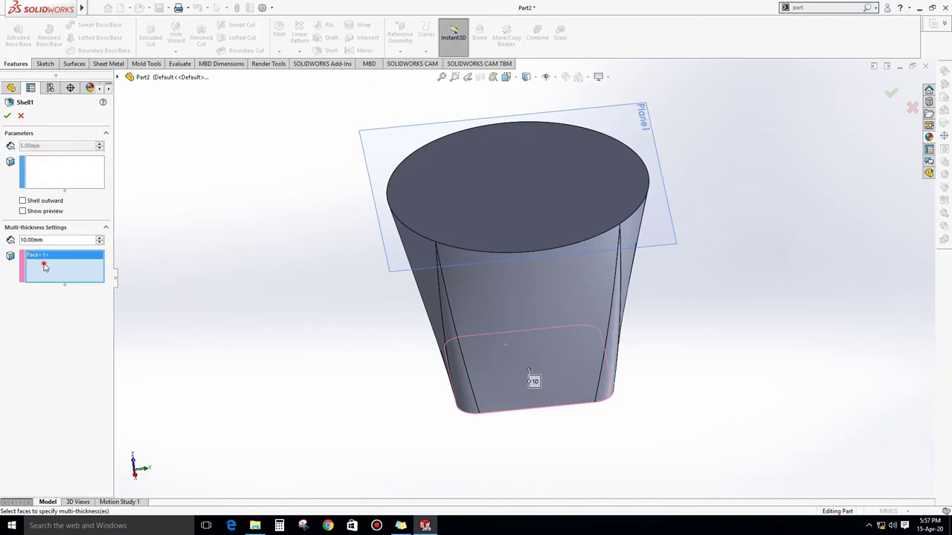
left_click(34, 162)
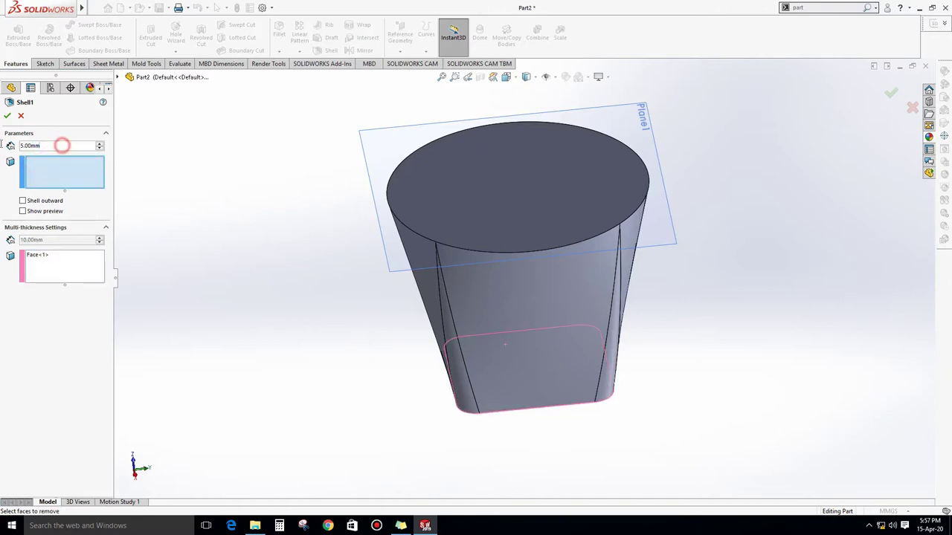
type("2")
key("Return")
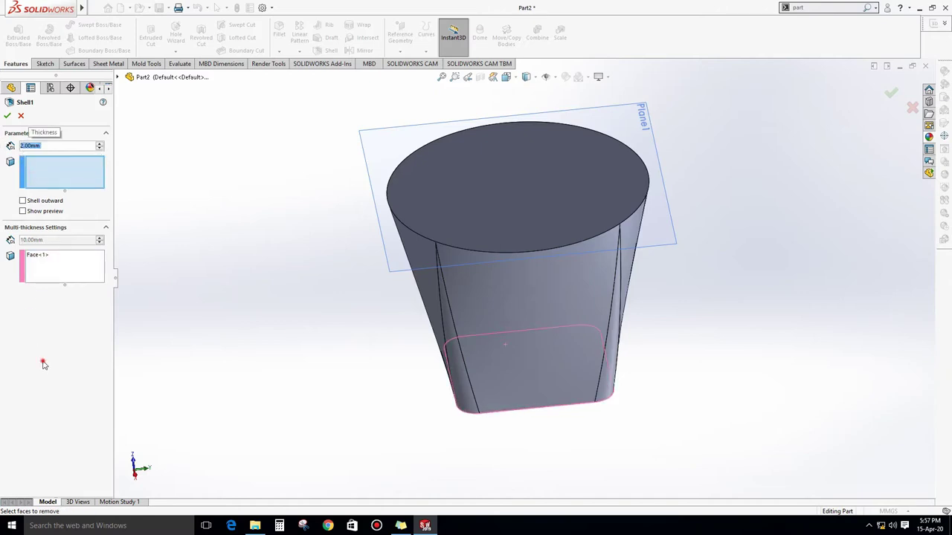
middle_click_drag(303, 243, 190, 179)
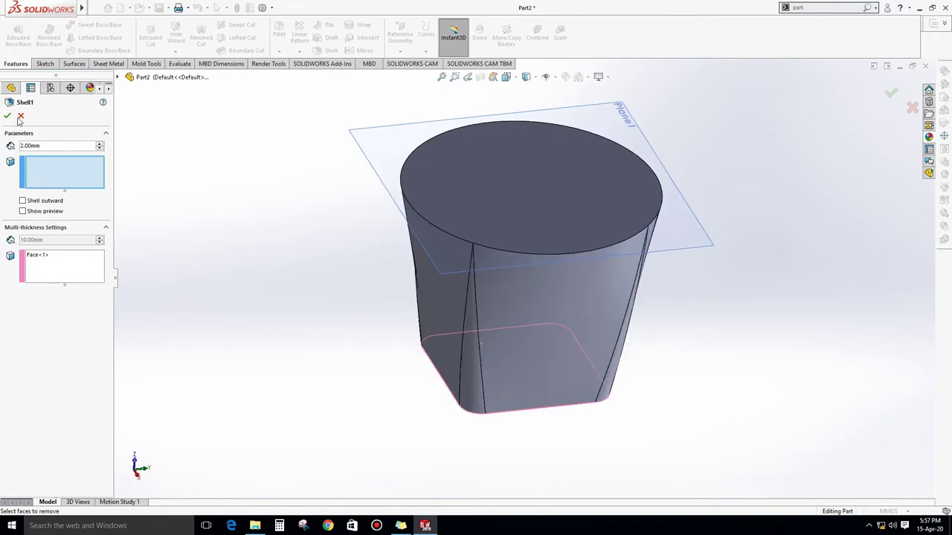
middle_click_drag(9, 125, 93, 117)
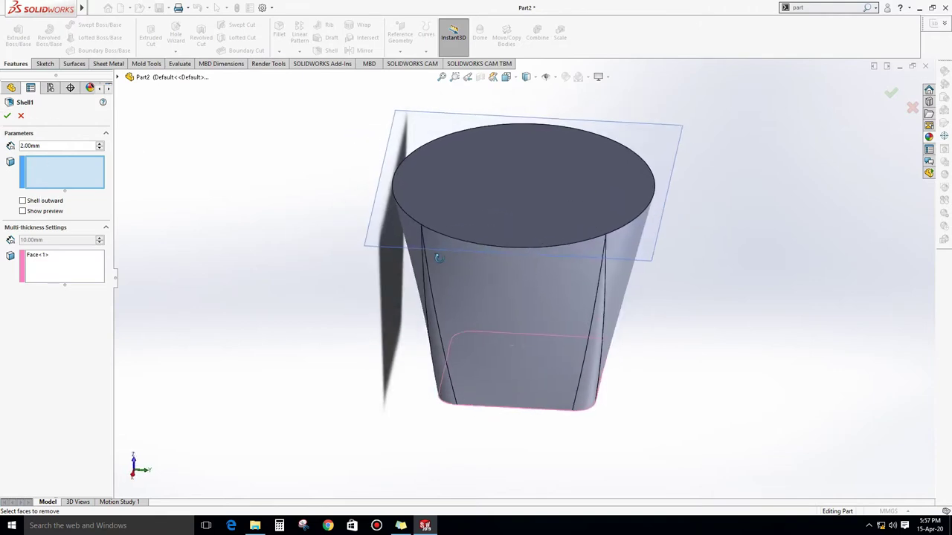
left_click(8, 117)
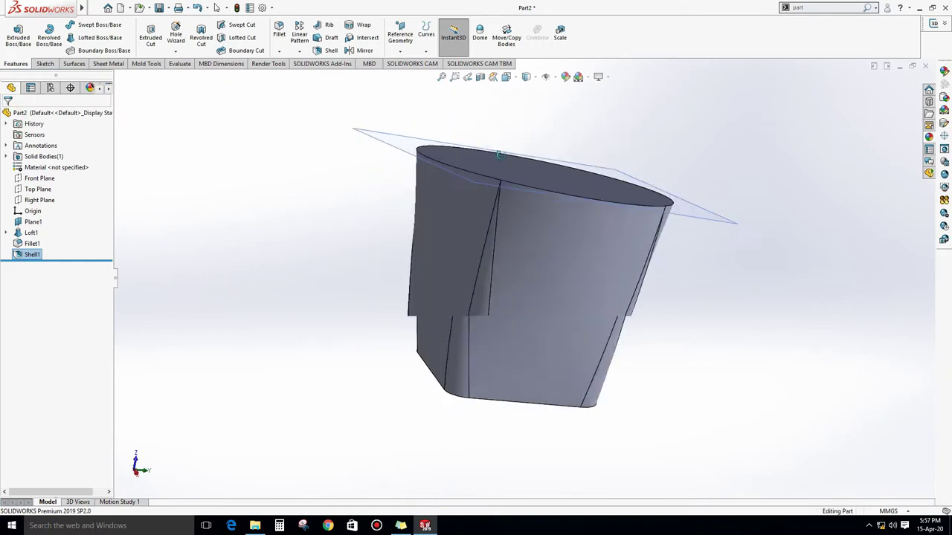
Edit Shell1 to remove the top face, leaving an open cup, then open a section view
right_click(24, 257)
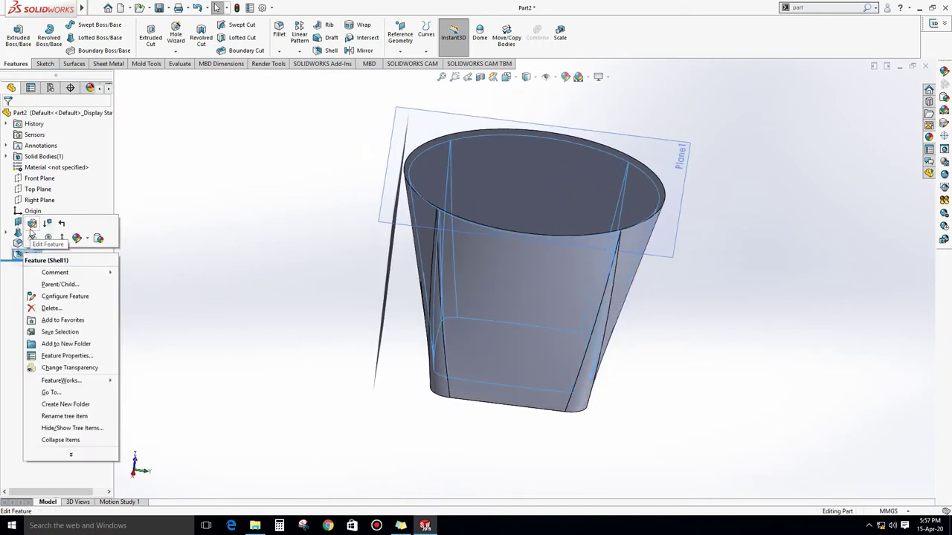
left_click(33, 223)
left_click(461, 183)
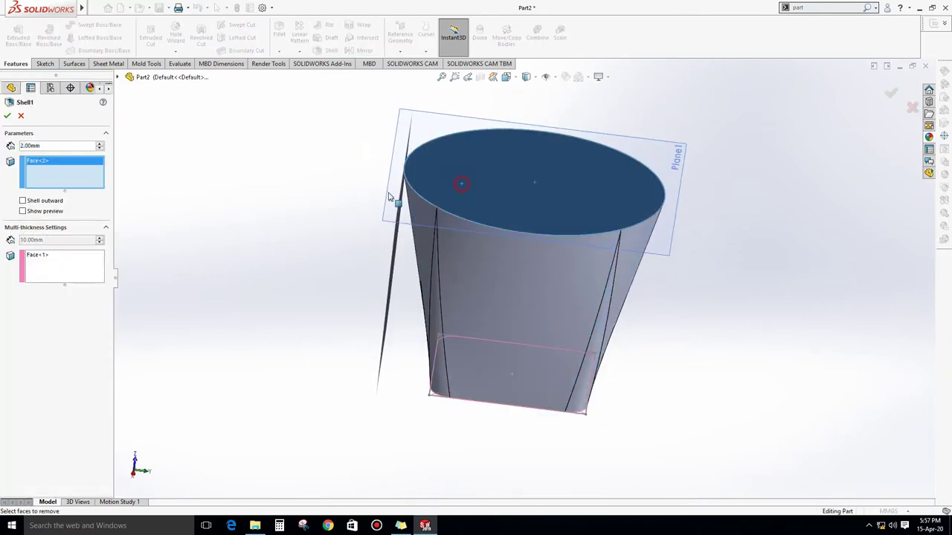
key("Return")
mouse_move(510, 287)
middle_mouse_down()
mouse_move(661, 221)
mouse_move(508, 215)
middle_mouse_up()
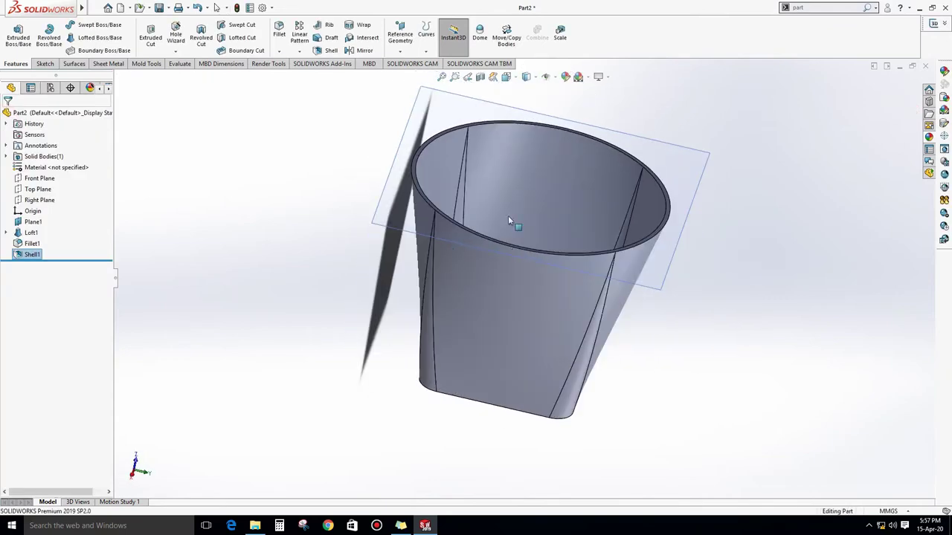
left_click(479, 76)
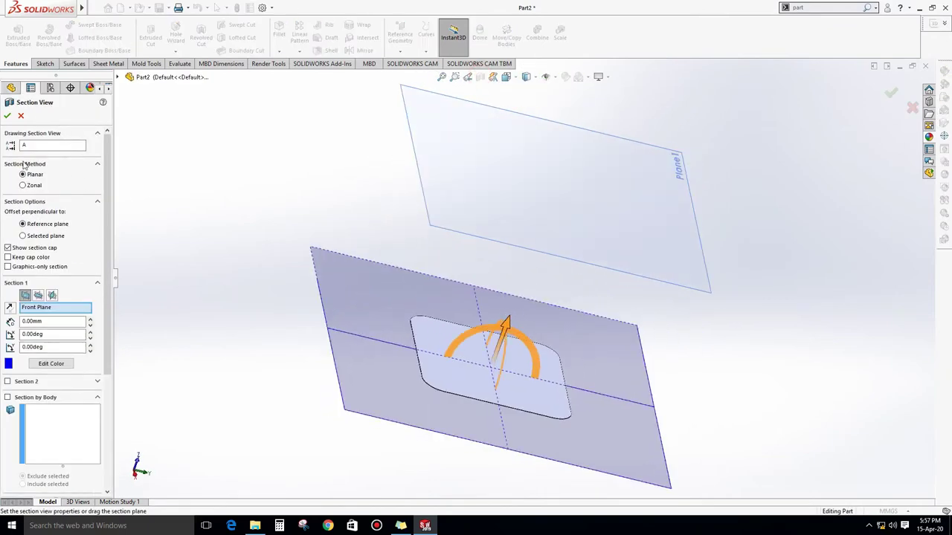
left_click(39, 295)
mouse_move(454, 298)
middle_mouse_down()
mouse_move(570, 303)
mouse_move(136, 222)
middle_mouse_up()
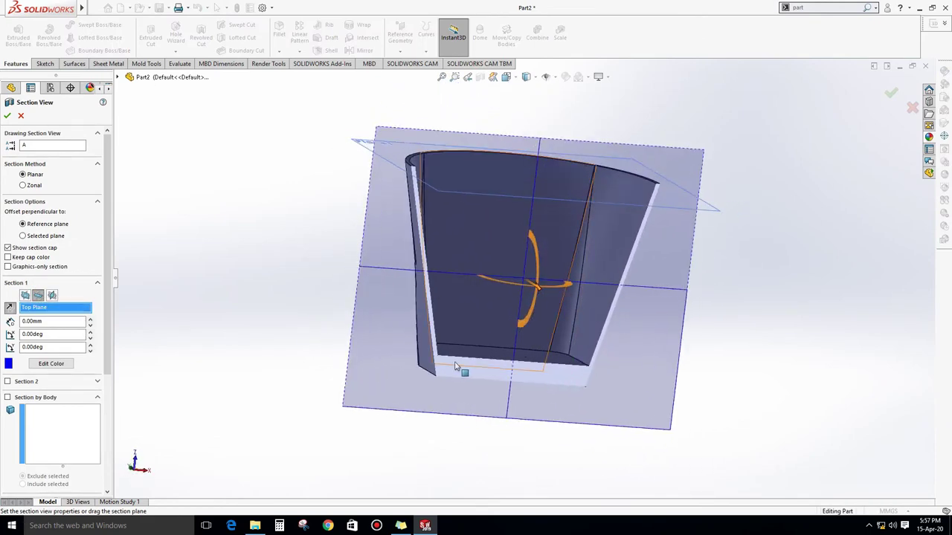
left_click(8, 117)
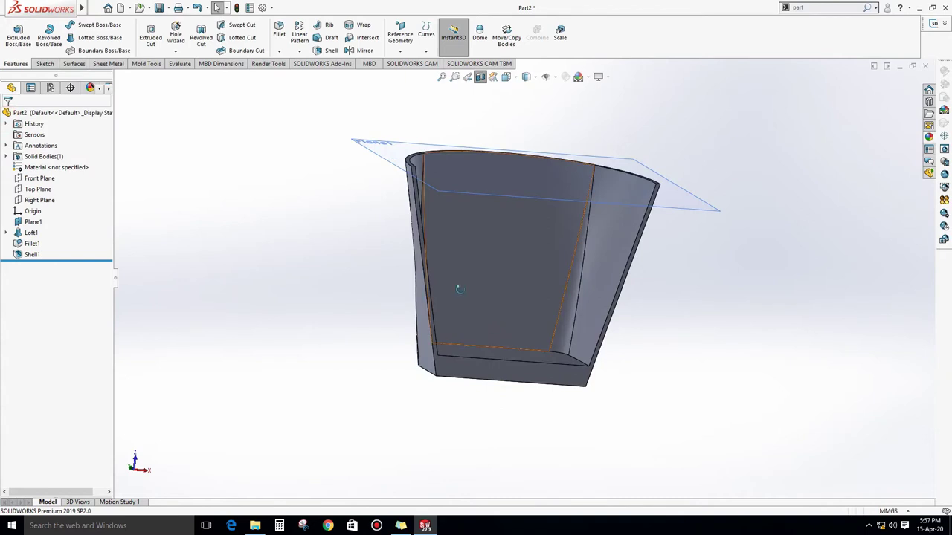
left_click(554, 78)
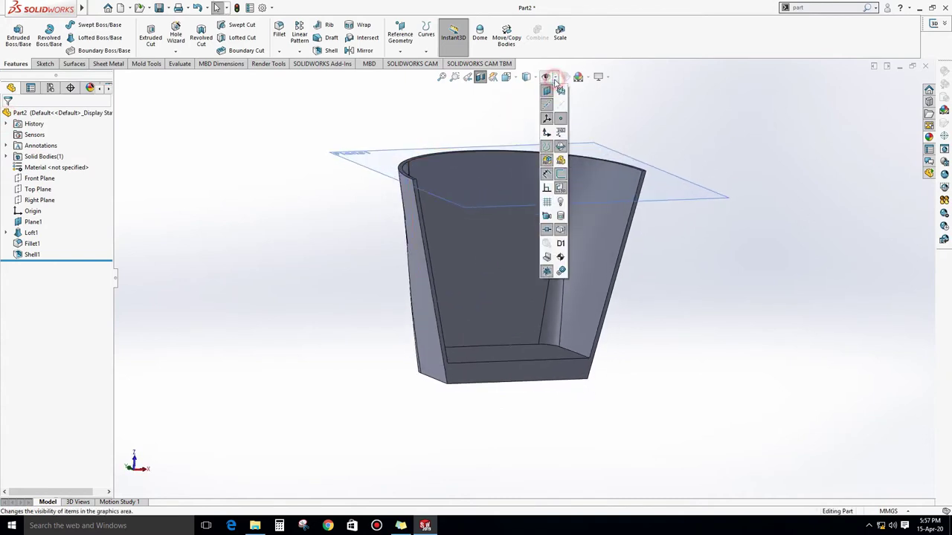
left_click(397, 110)
mouse_move(406, 268)
middle_mouse_down()
mouse_move(432, 251)
mouse_move(260, 272)
middle_mouse_up()
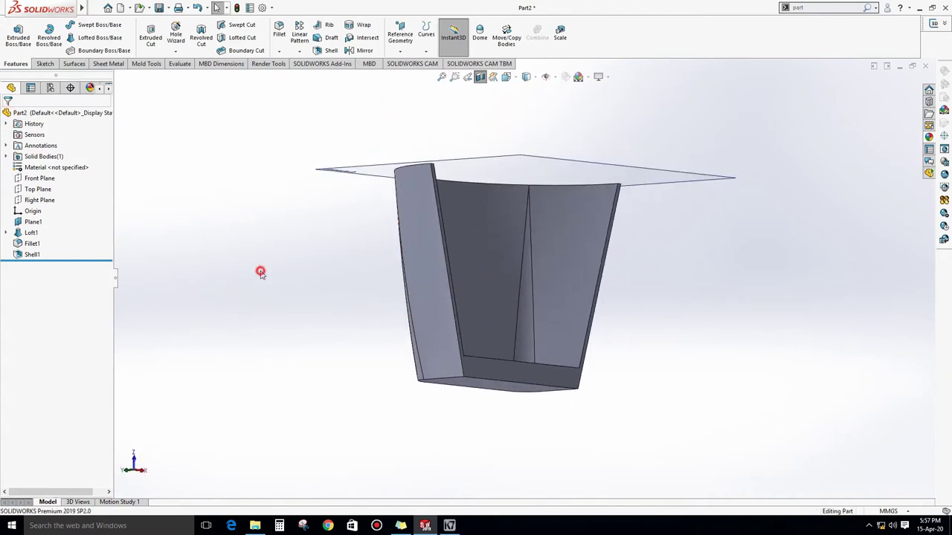
left_click(480, 76)
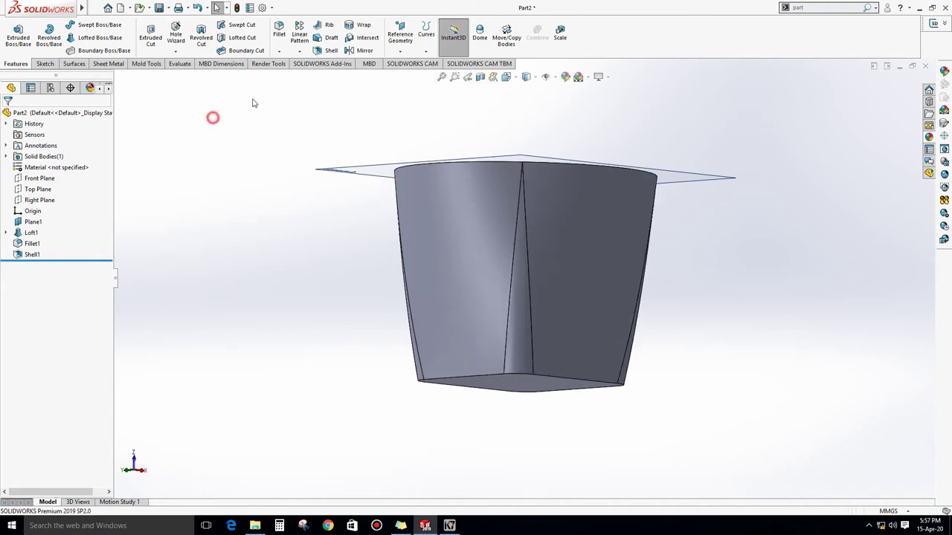
Fillet the cup's outer bottom edge as Fillet2
left_click(279, 31)
left_click(553, 380)
mouse_move(471, 391)
middle_mouse_down()
mouse_move(496, 441)
mouse_move(520, 455)
mouse_move(522, 279)
middle_mouse_up()
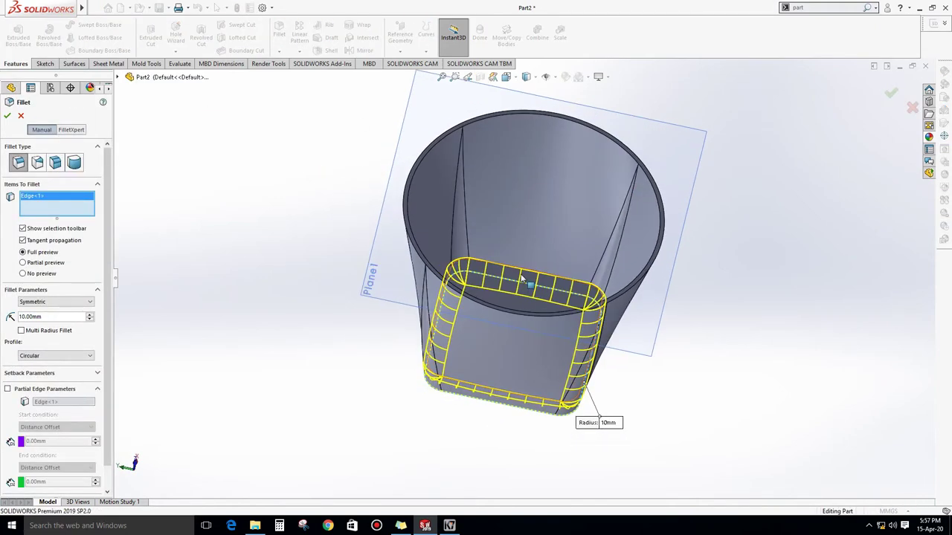
middle_click_drag(530, 317, 487, 336)
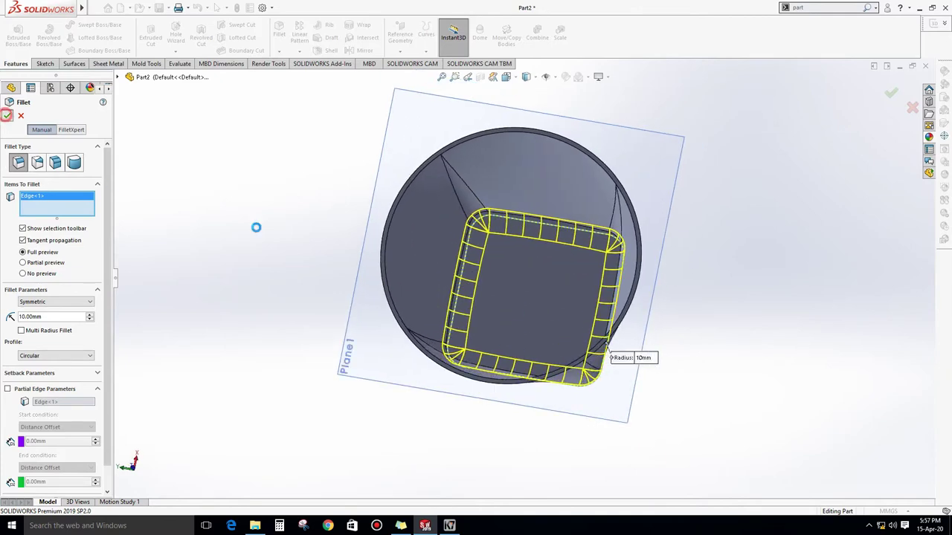
middle_click_drag(493, 213, 520, 246)
scroll(521, 246, "down", 3)
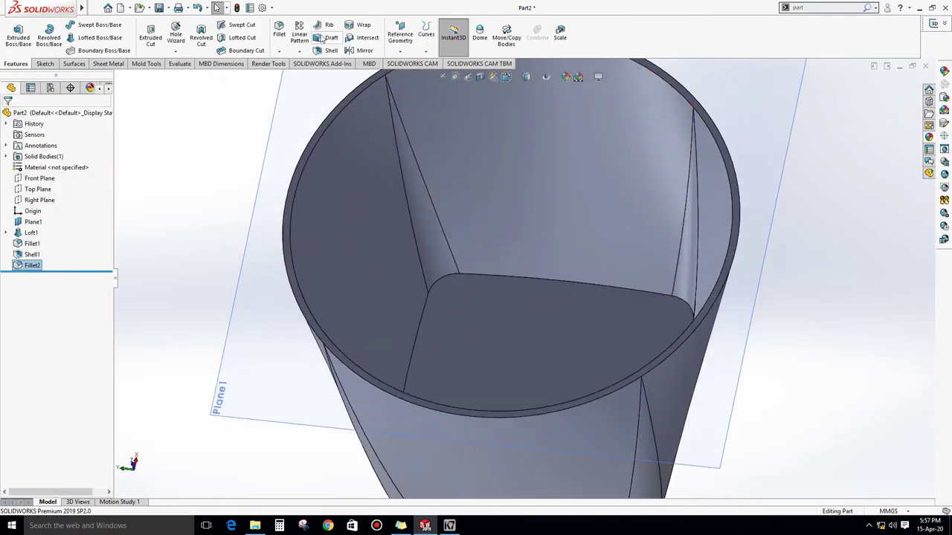
Fillet the inner bottom edge of the cup with a 5 mm radius
left_click(282, 38)
left_click(520, 277)
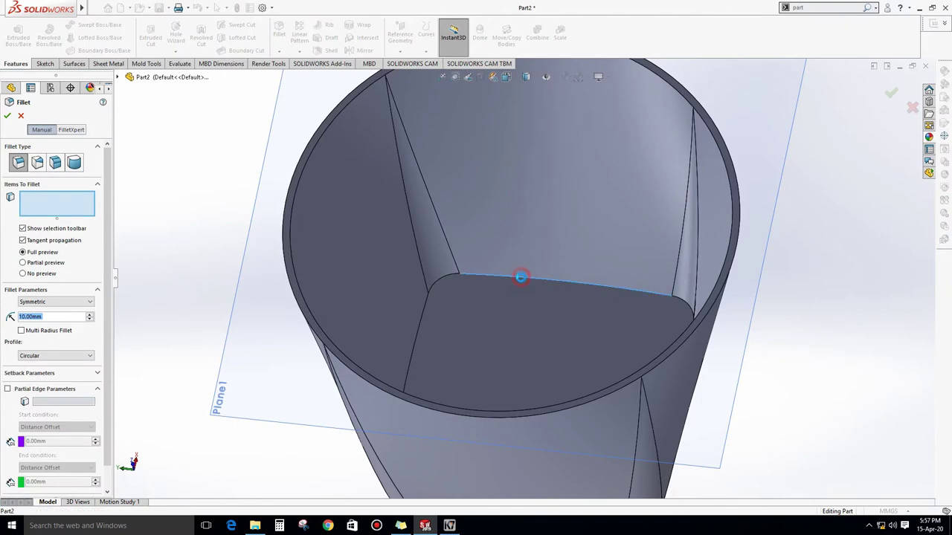
middle_click_drag(514, 289, 510, 350)
scroll(510, 350, "up", 4)
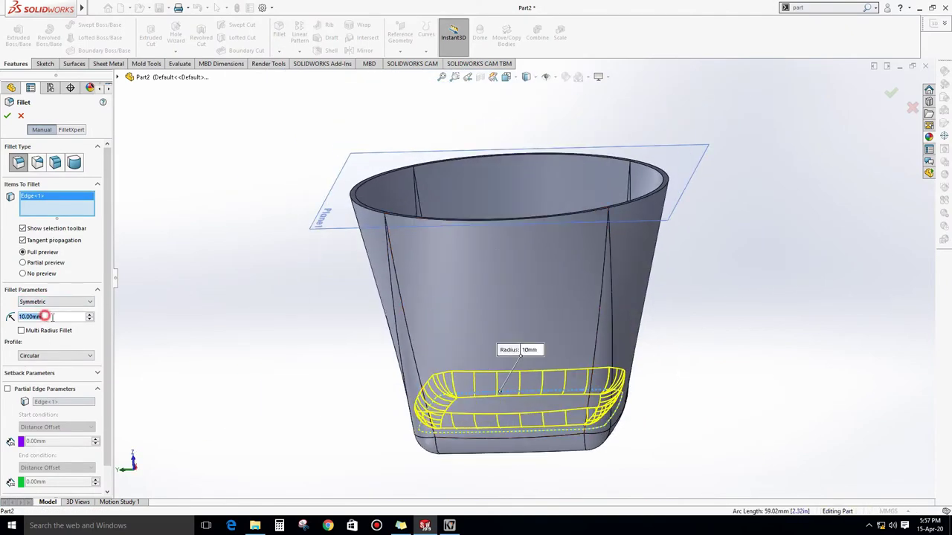
type("5")
key("Return")
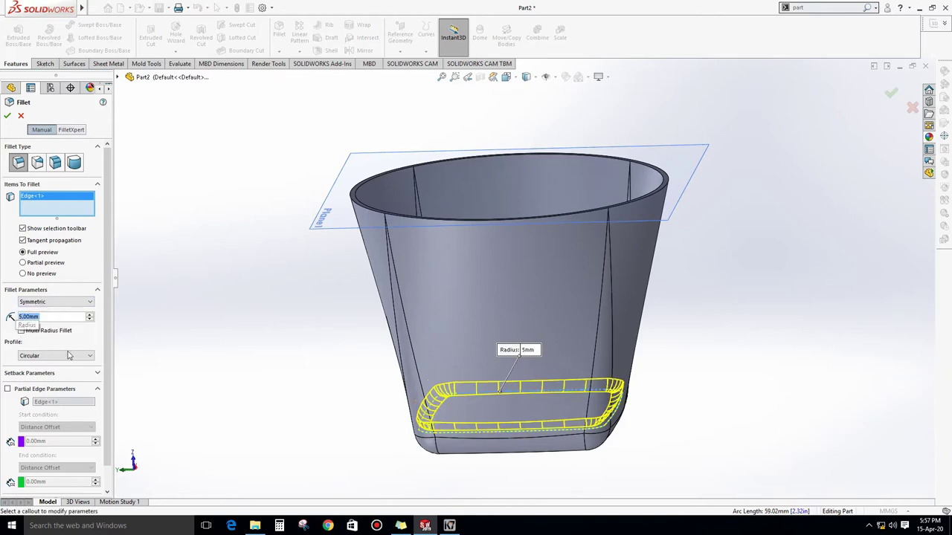
left_click(8, 116)
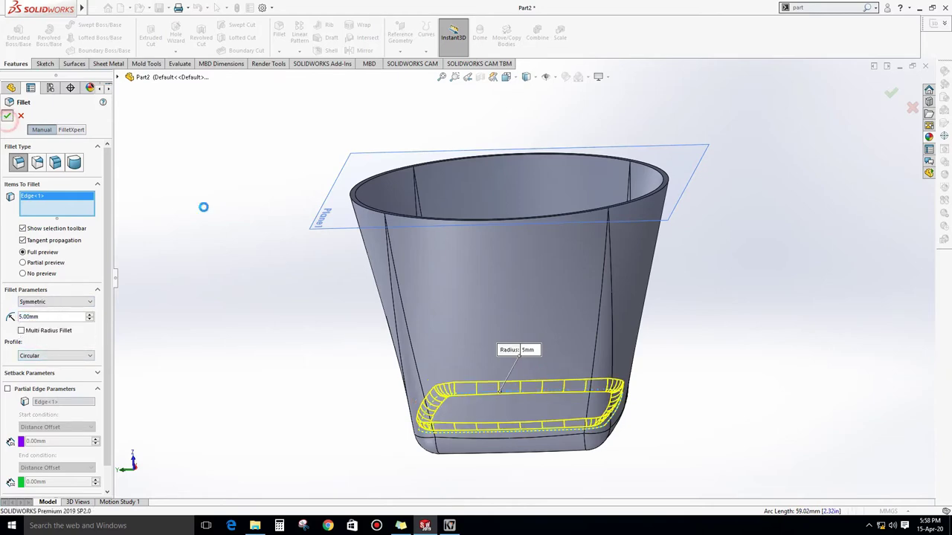
mouse_move(506, 379)
middle_mouse_down()
mouse_move(565, 370)
mouse_move(420, 446)
middle_mouse_up()
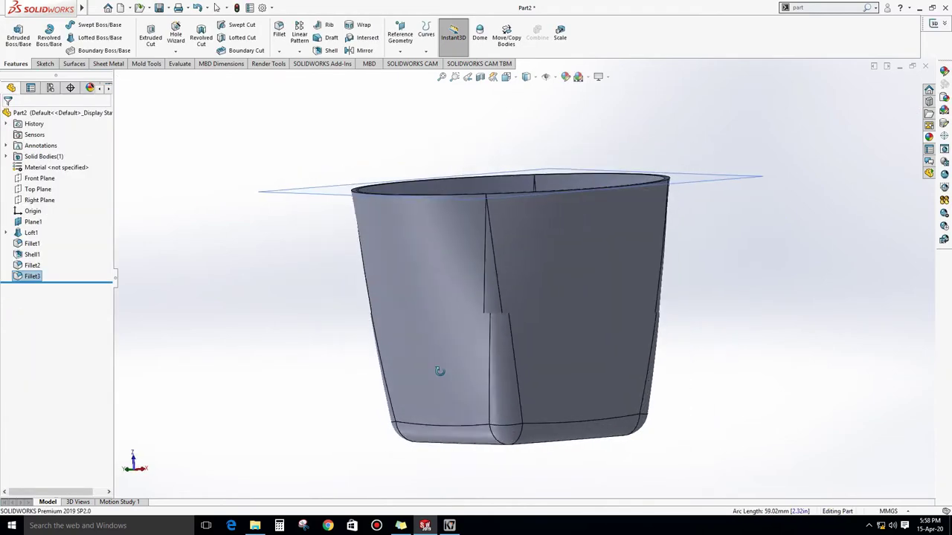
scroll(667, 372, "up", 3)
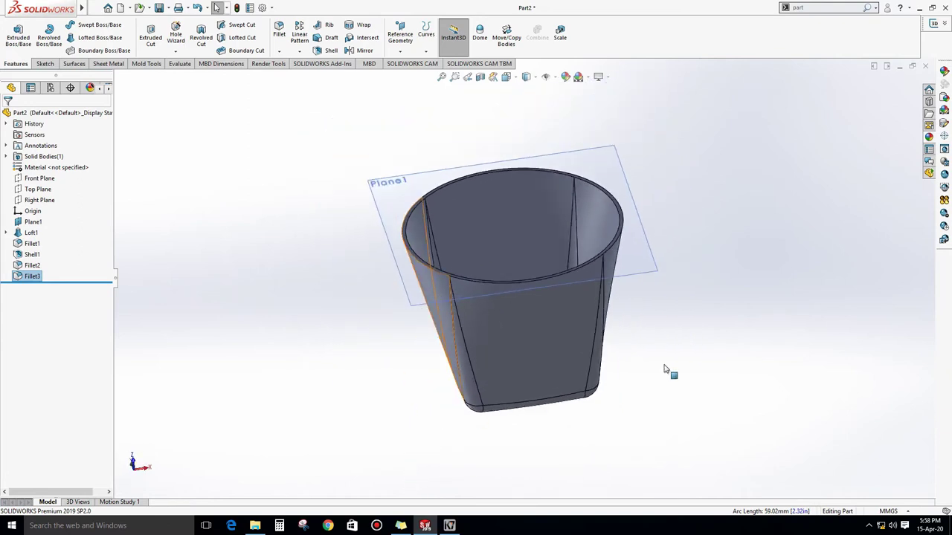
mouse_move(692, 365)
middle_mouse_down()
mouse_move(686, 347)
mouse_move(569, 319)
mouse_move(557, 336)
mouse_move(666, 374)
middle_mouse_up()
mouse_move(667, 290)
middle_mouse_down()
mouse_move(625, 310)
mouse_move(684, 346)
middle_mouse_up()
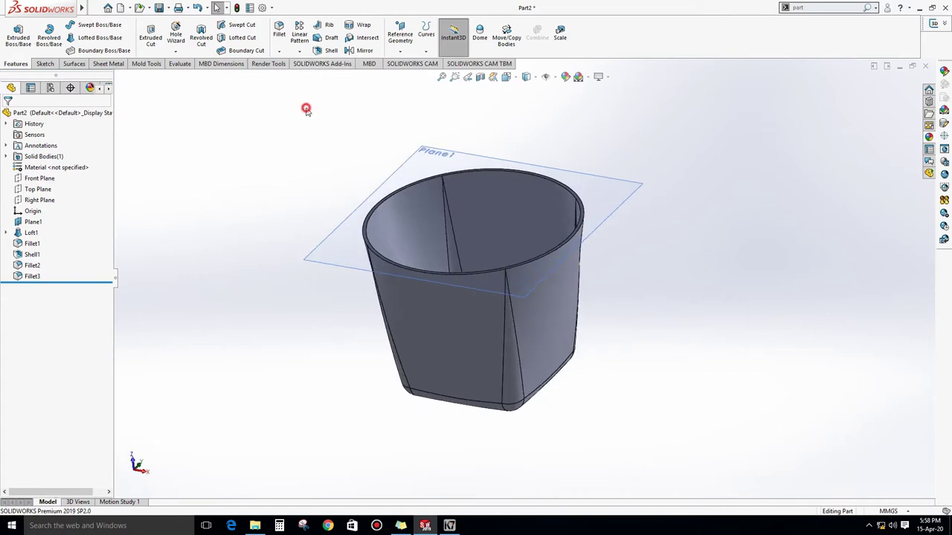
left_click(395, 40)
Create Plane2 from the rim face, flipped downward with a 30 mm offset
left_click(492, 68)
scroll(375, 249, "down", 2)
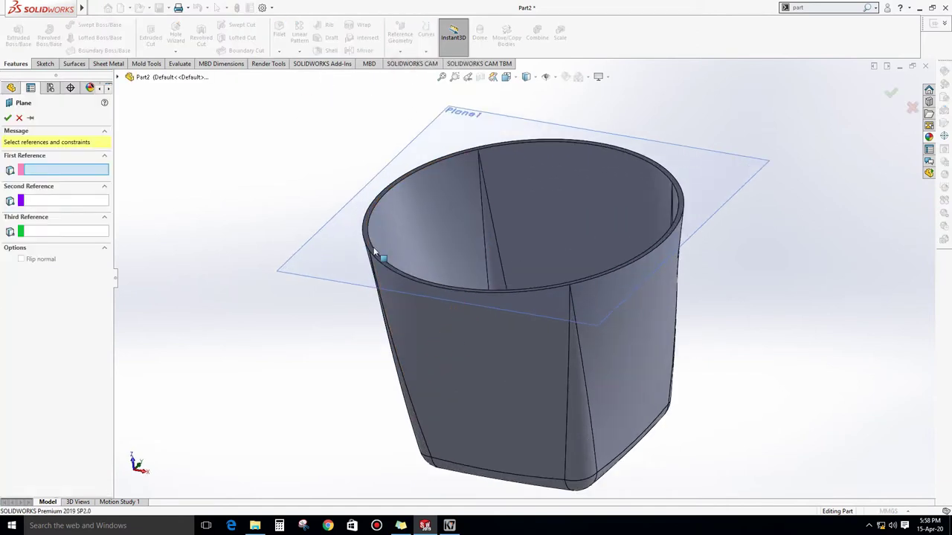
left_click(369, 248)
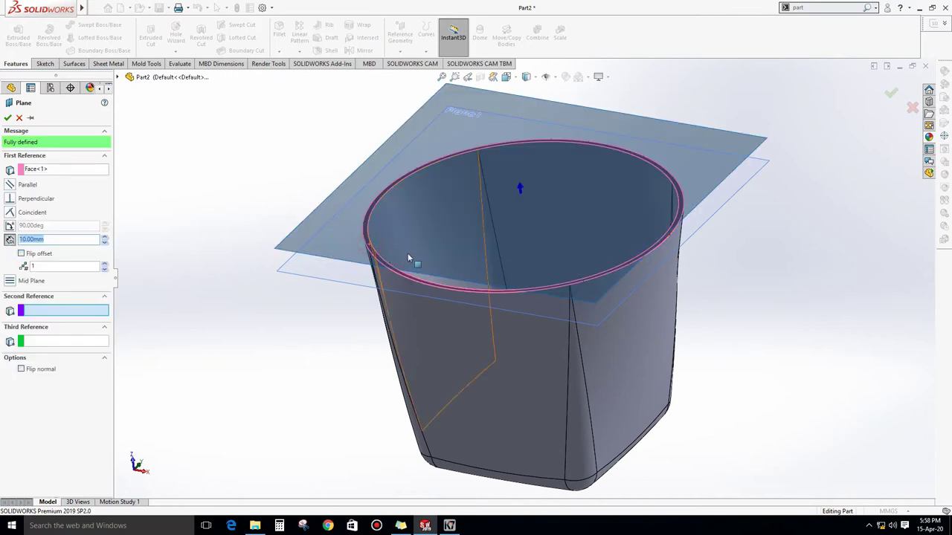
left_click(21, 254)
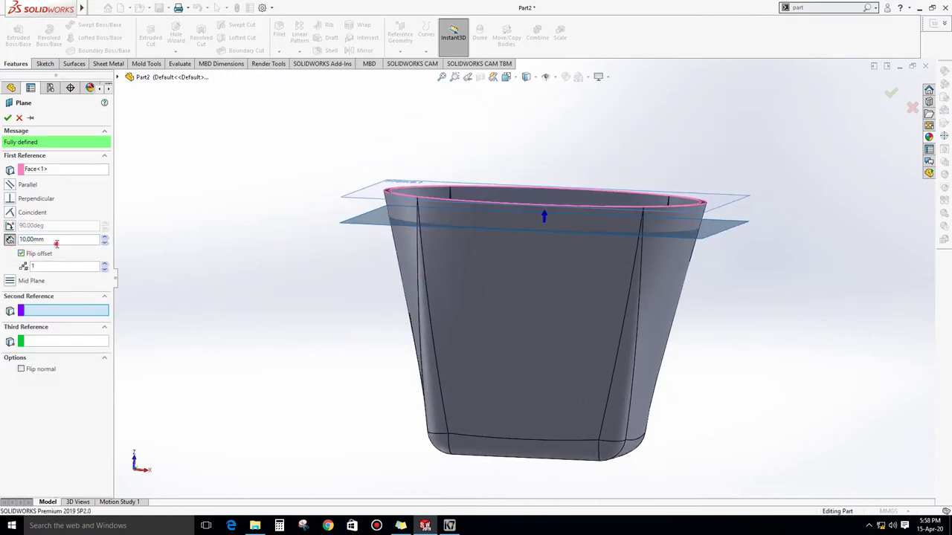
left_click(104, 237)
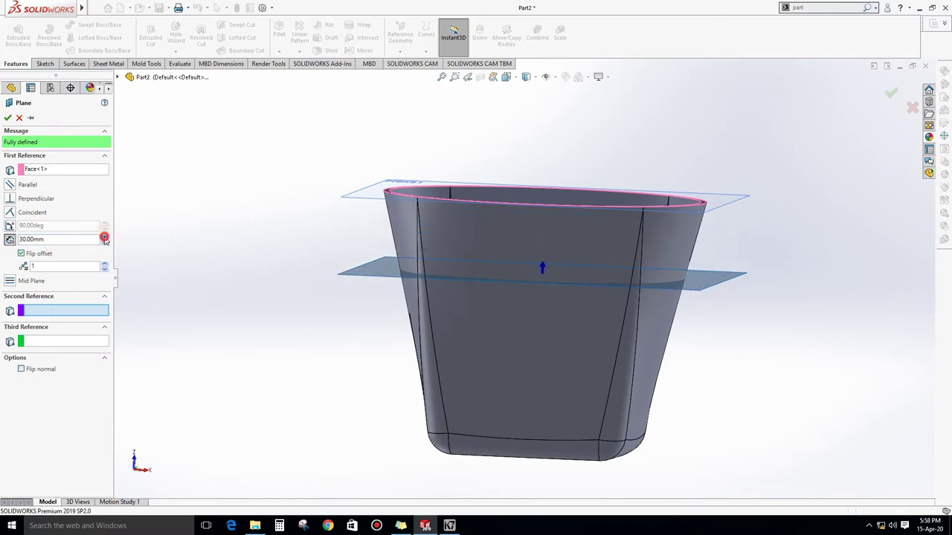
double_click(50, 239)
type("5")
key("Return")
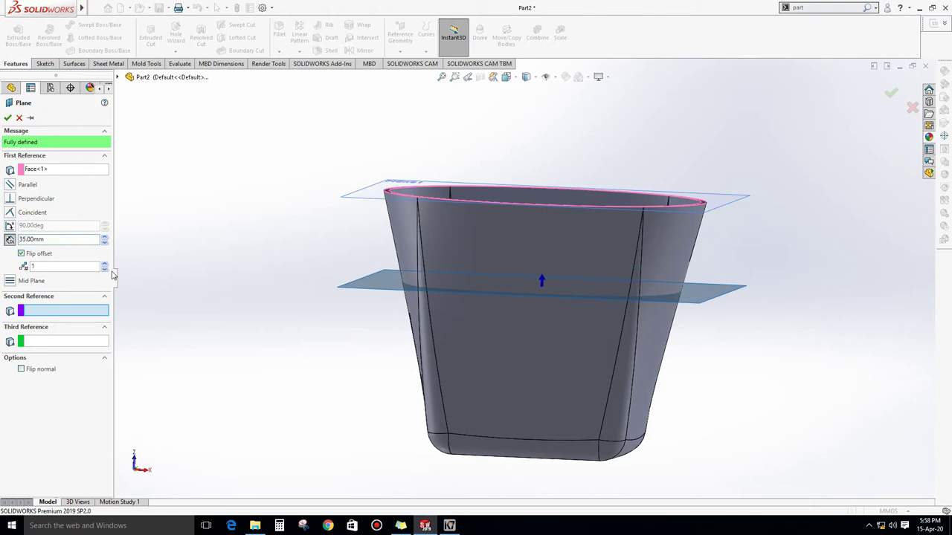
left_click_drag(62, 240, 6, 239)
type("30")
key("Return")
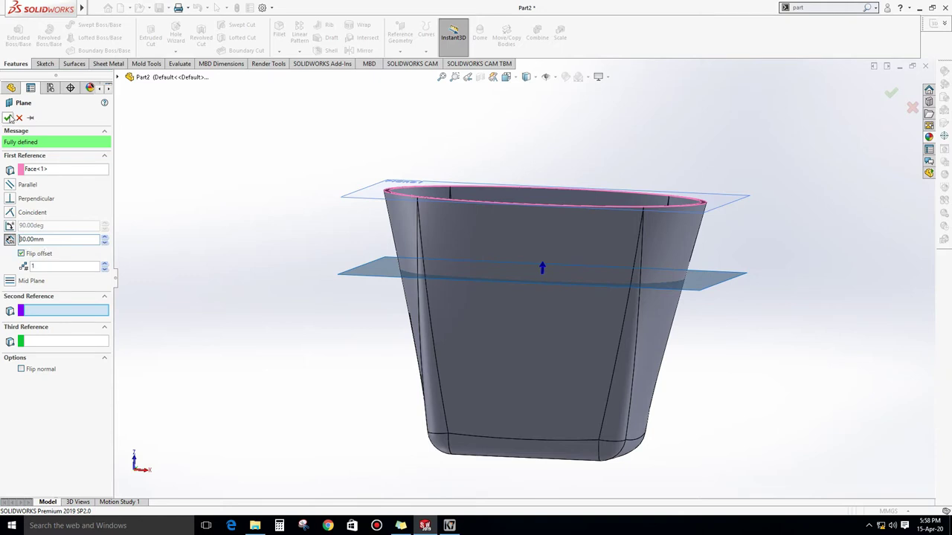
left_click(8, 117)
Hide Plane1
middle_click_drag(452, 255, 589, 238)
left_click(590, 188)
right_click(593, 183)
left_click(623, 171)
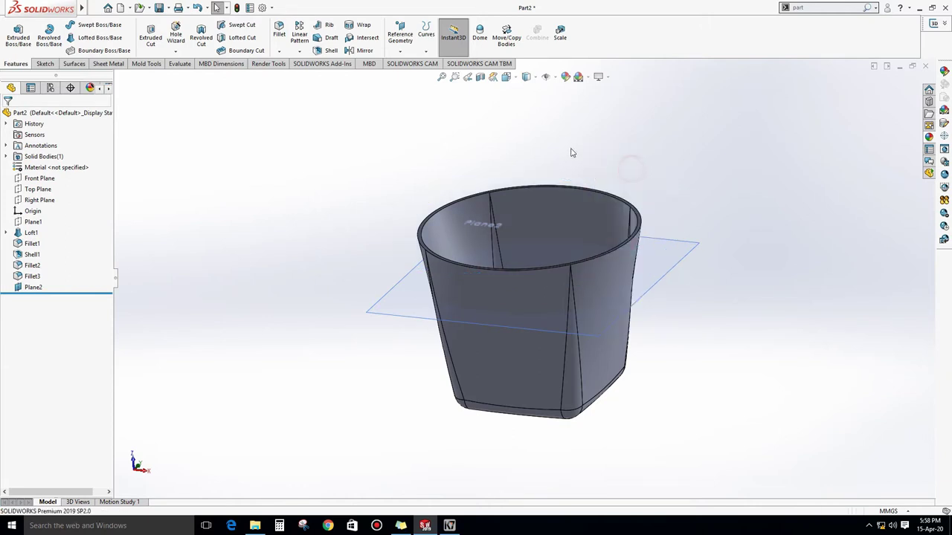
Open and exit an empty sketch on Plane2, then hide Plane2 from the view
middle_click_drag(572, 153, 543, 261)
right_click(698, 238)
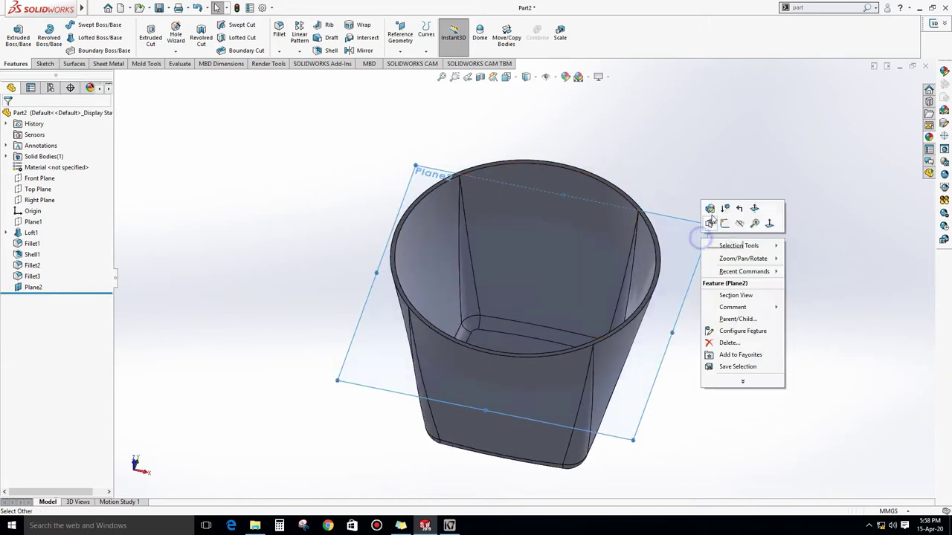
left_click(710, 223)
middle_click_drag(618, 241, 618, 278)
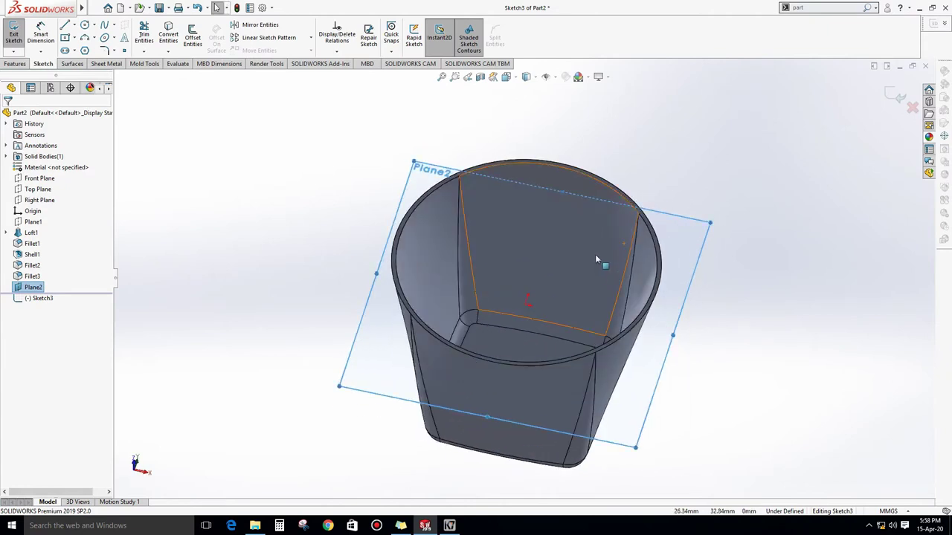
left_click(912, 107)
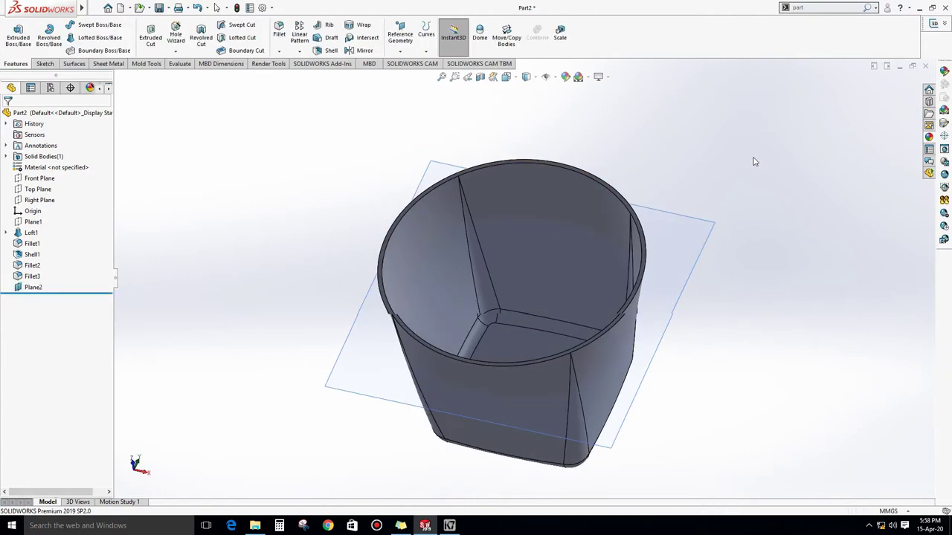
right_click(701, 217)
right_click(688, 216)
left_click(727, 217)
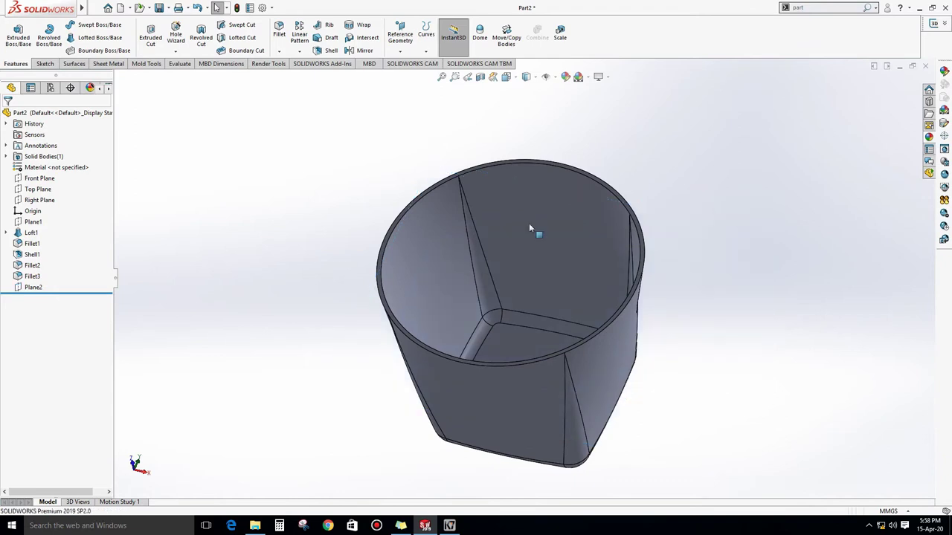
middle_click_drag(267, 191, 274, 194)
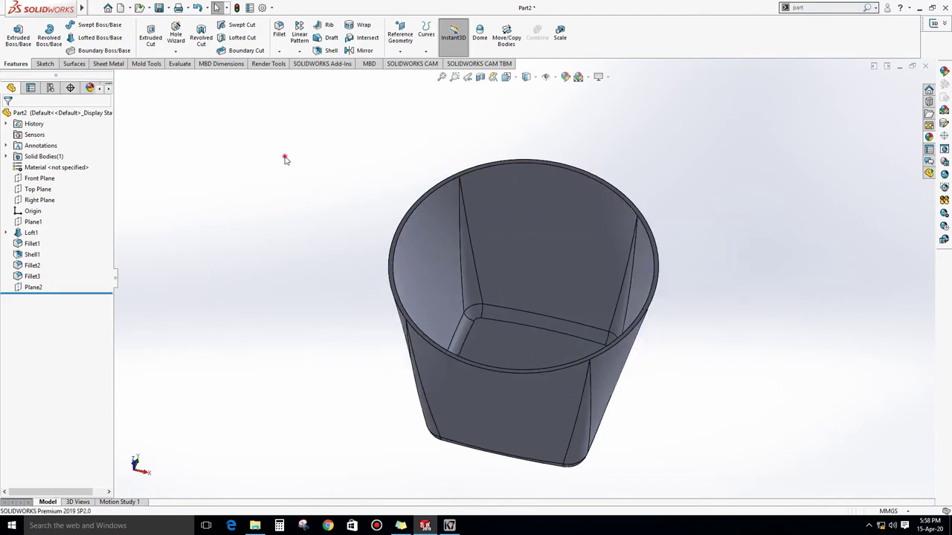
middle_click_drag(283, 158, 274, 139)
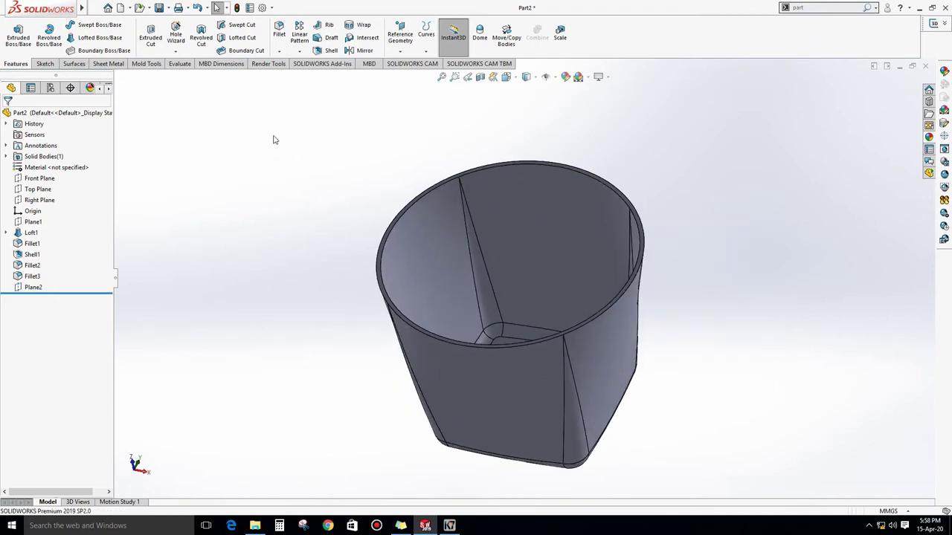
left_click(74, 64)
Start an Offset Surface at 0 mm distance and pick the first inner faces of the cup
mouse_move(253, 112)
middle_mouse_down()
mouse_move(312, 179)
mouse_move(280, 141)
middle_mouse_up()
left_click(232, 43)
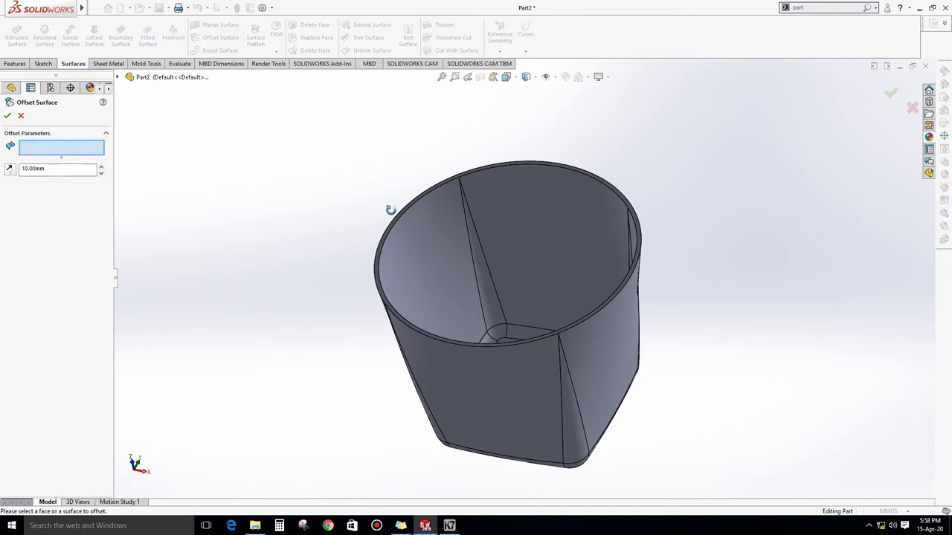
middle_click_drag(389, 206, 446, 276)
left_click(444, 274)
left_click(53, 168)
type("0")
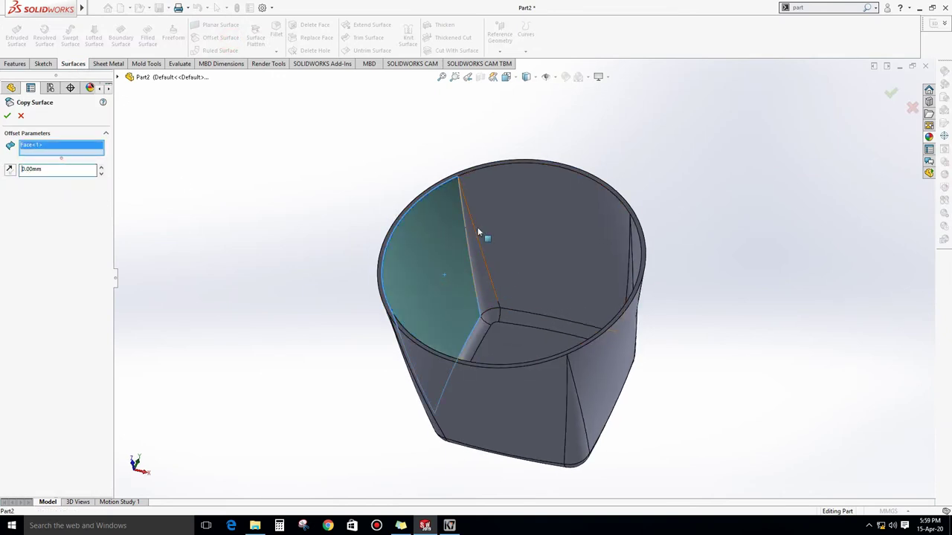
left_click(484, 275)
left_click(510, 264)
mouse_move(511, 264)
middle_mouse_down()
mouse_move(588, 282)
mouse_move(558, 411)
mouse_move(477, 392)
middle_mouse_up()
left_click(588, 283)
left_click(597, 312)
left_click(558, 412)
left_click(558, 411)
left_click(517, 405)
left_click(526, 409)
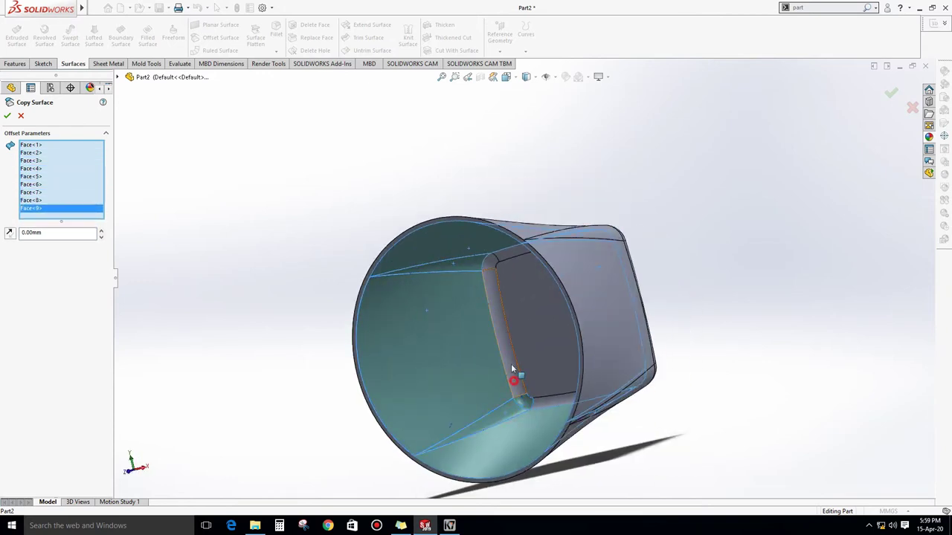
Add the remaining inner faces, 17 in total, and accept Surface-Offset1
left_click(511, 369)
left_click(492, 267)
left_click(510, 254)
middle_click_drag(510, 254, 567, 269)
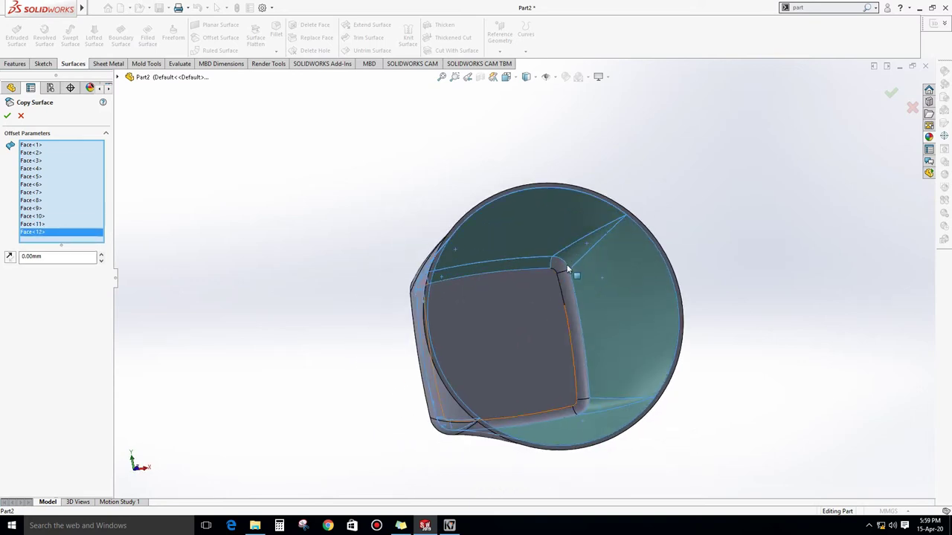
left_click(567, 269)
left_click(570, 303)
mouse_move(570, 303)
middle_mouse_down()
mouse_move(577, 386)
mouse_move(429, 294)
middle_mouse_up()
left_click(577, 385)
left_click(550, 391)
left_click(524, 345)
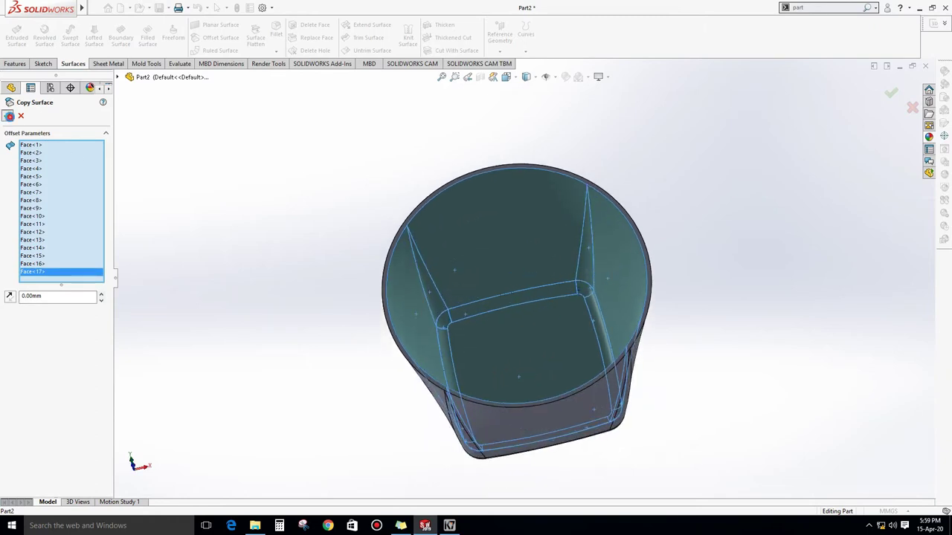
left_click(8, 116)
middle_click_drag(457, 264, 340, 170)
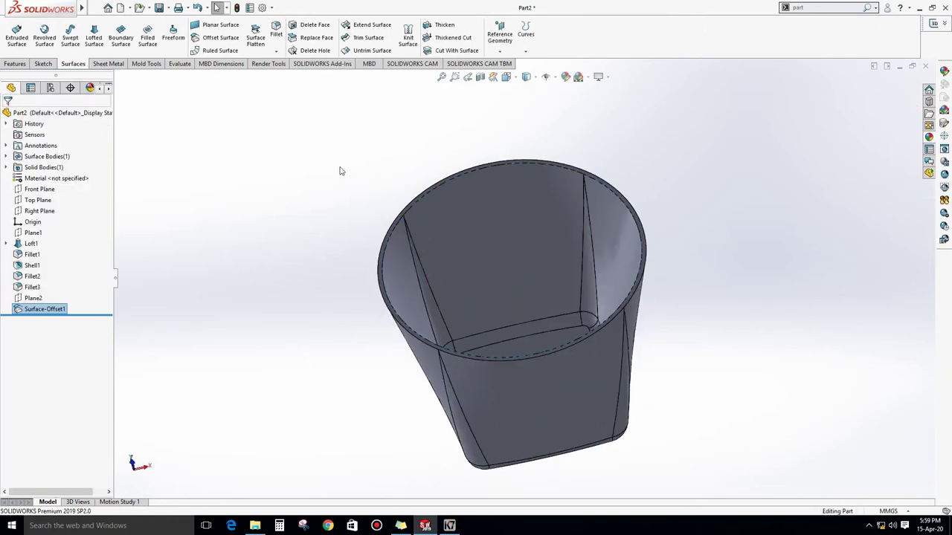
On Plane2, sketch a circle centred on the origin and larger than the cup
left_click(33, 299)
left_click(36, 267)
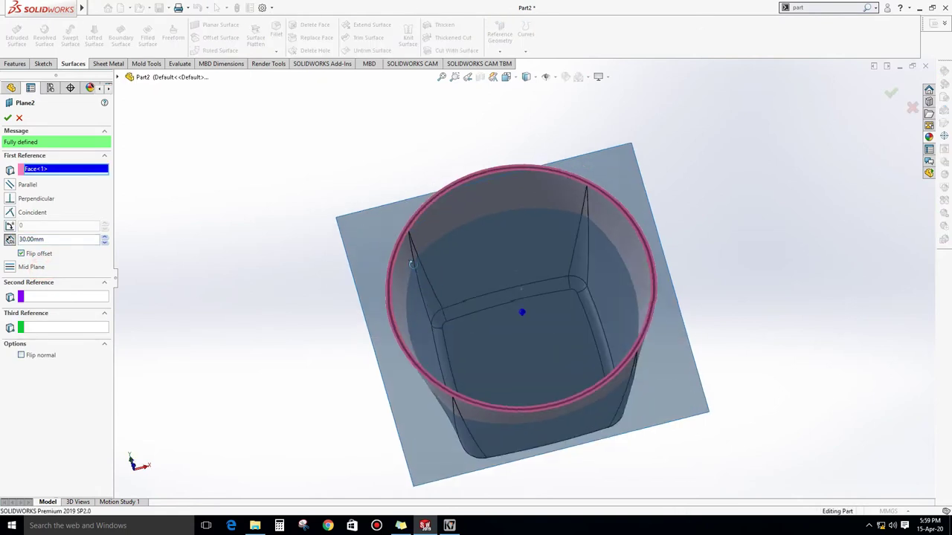
left_click(892, 90)
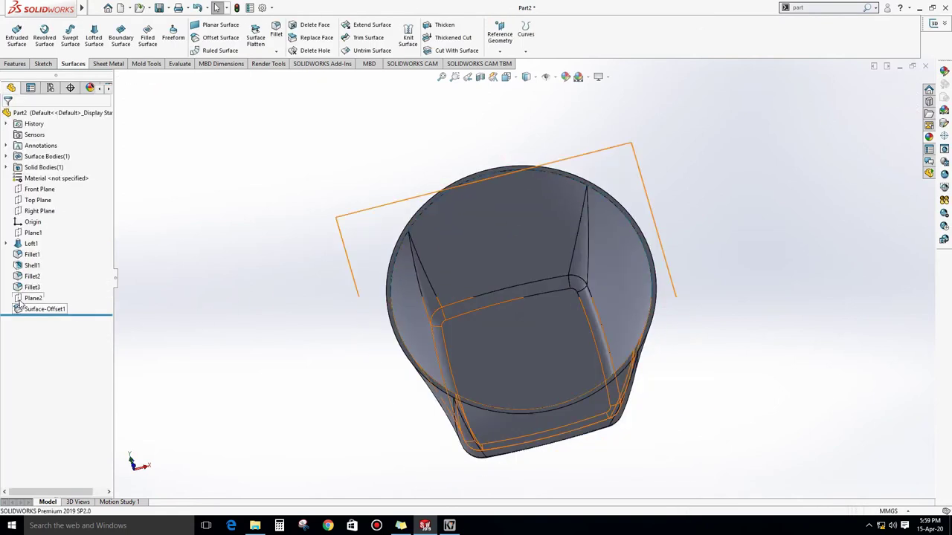
right_click(24, 298)
left_click(28, 286)
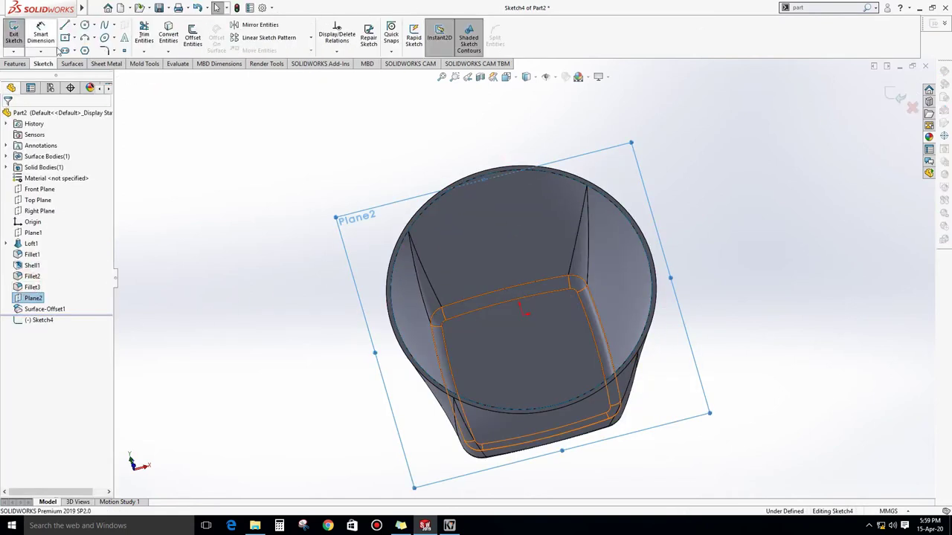
left_click(84, 25)
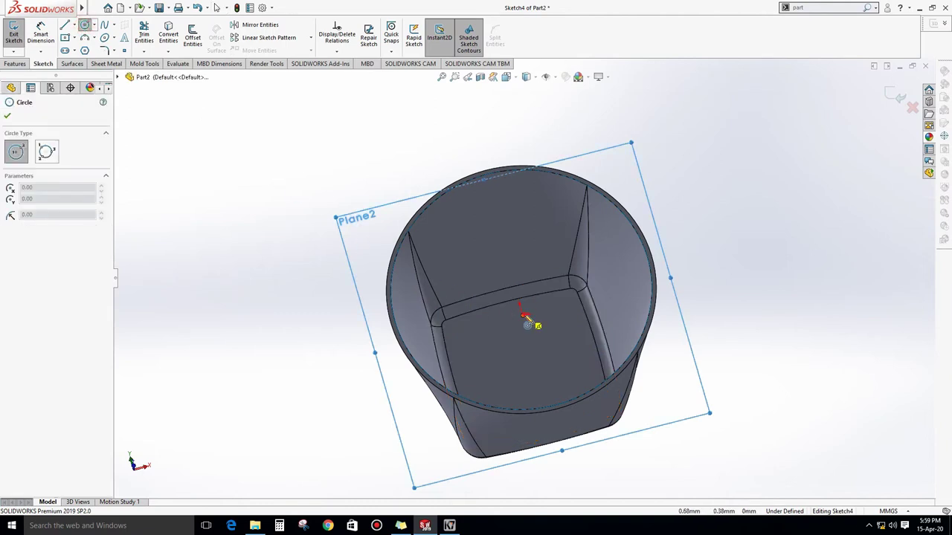
left_click(522, 312)
left_click(692, 285)
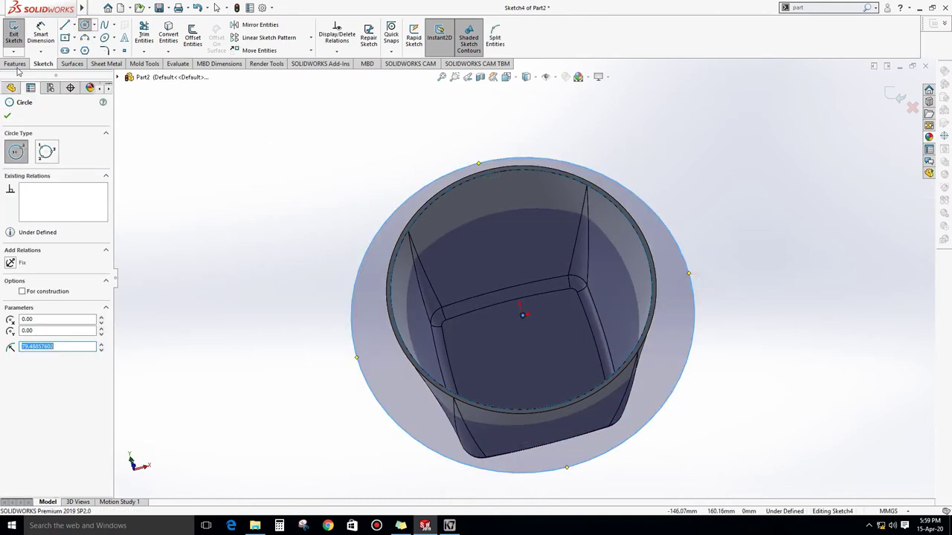
Fill the circle sketch with a Planar Surface, Surface-Plane1
left_click(75, 64)
left_click(199, 29)
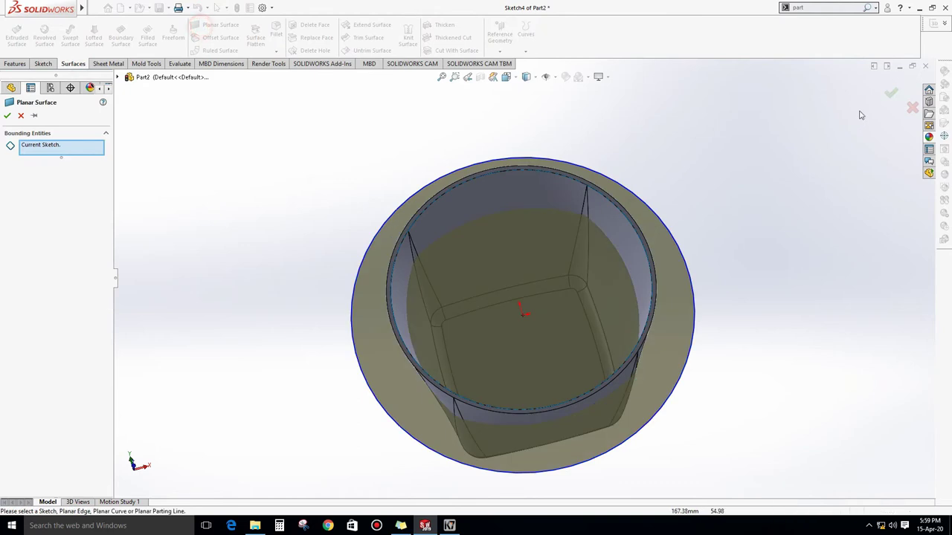
left_click(890, 92)
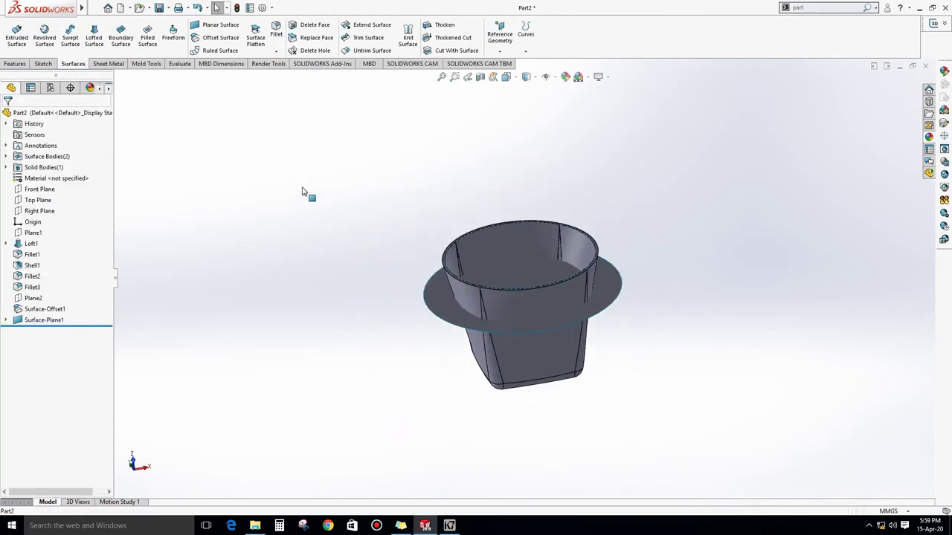
Hide the glass solid body, Fillet3, so only the surface bodies show
left_click(5, 156)
left_click(54, 178)
left_click(6, 189)
left_click(39, 200)
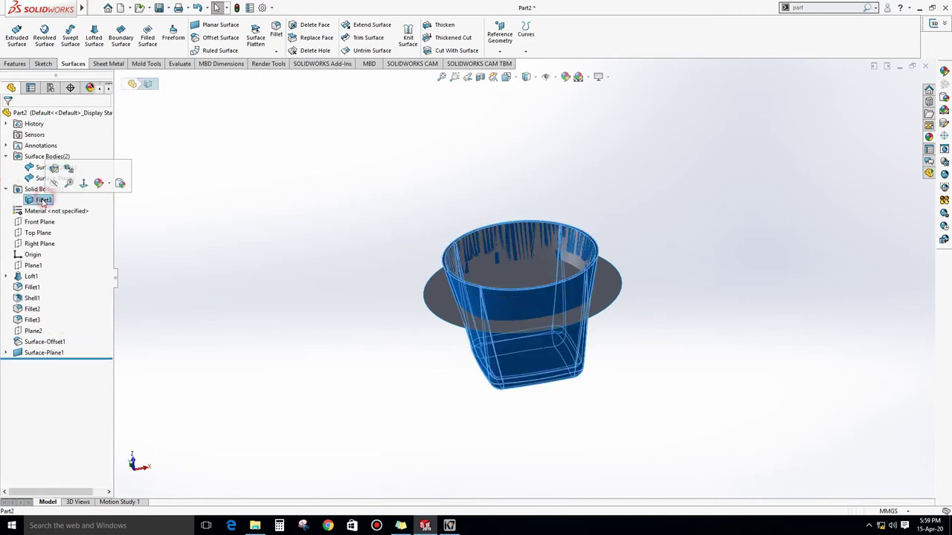
right_click(41, 200)
left_click(51, 184)
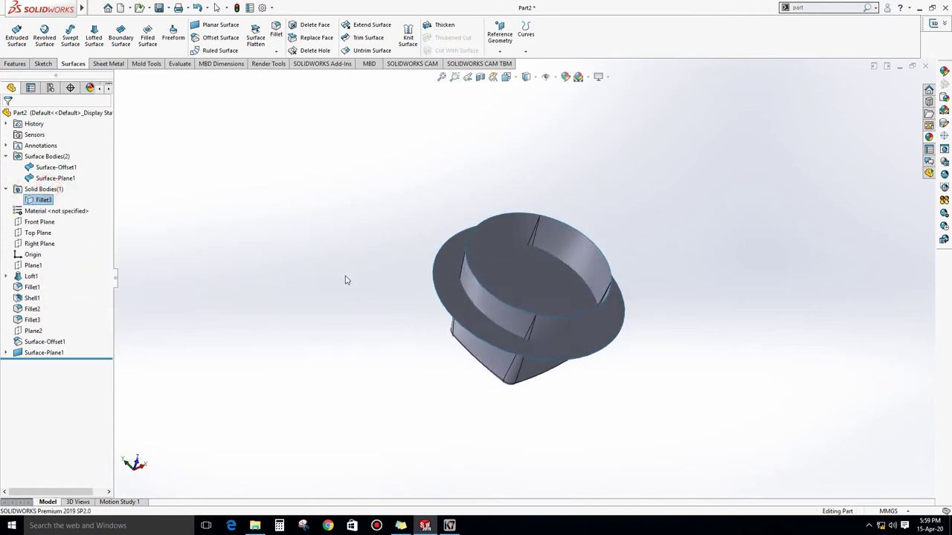
Mutually trim Surface-Plane1 and Surface-Offset1, removing the two outer pieces to form Surface-Trim1
left_click(368, 37)
middle_click_drag(384, 196, 375, 199)
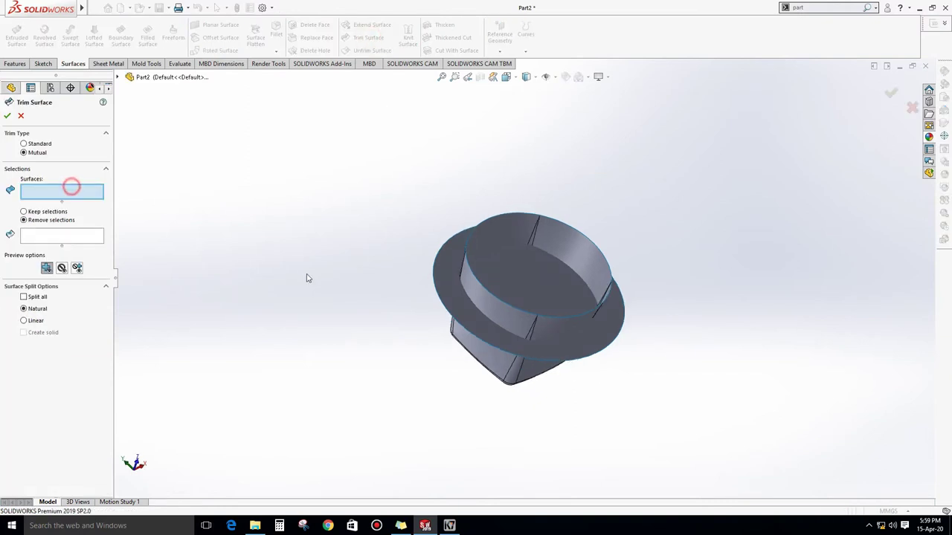
left_click_drag(442, 211, 729, 424)
middle_click_drag(593, 325, 546, 304)
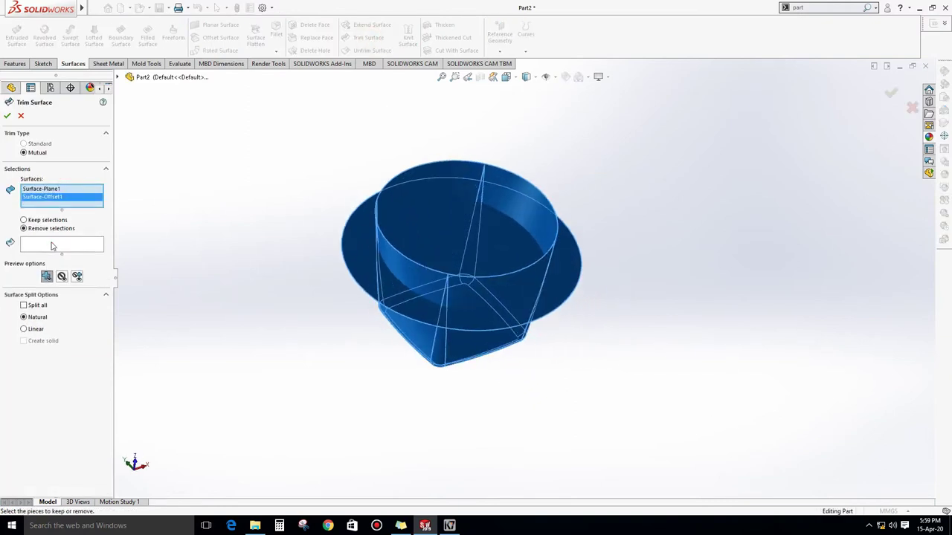
left_click(52, 246)
left_click(422, 267)
left_click(395, 283)
middle_click_drag(492, 293, 444, 279)
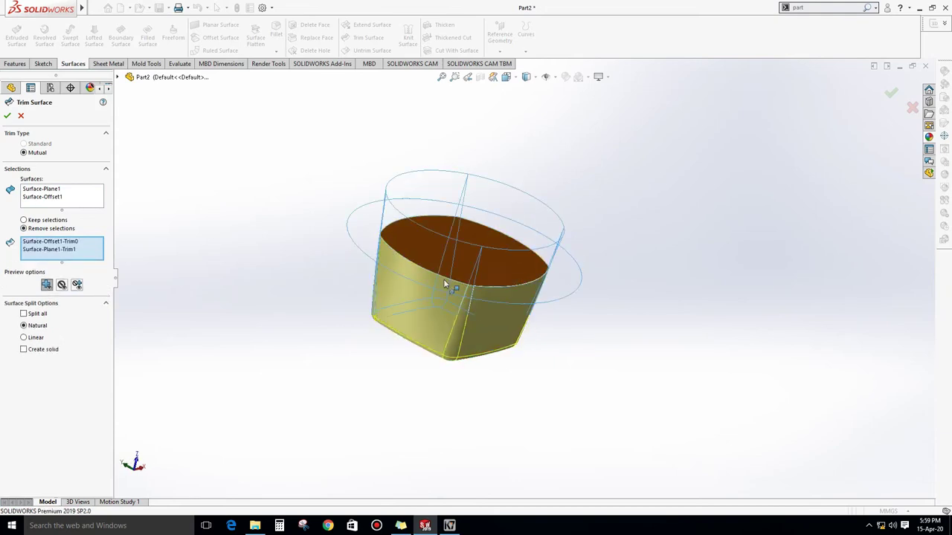
left_click(7, 116)
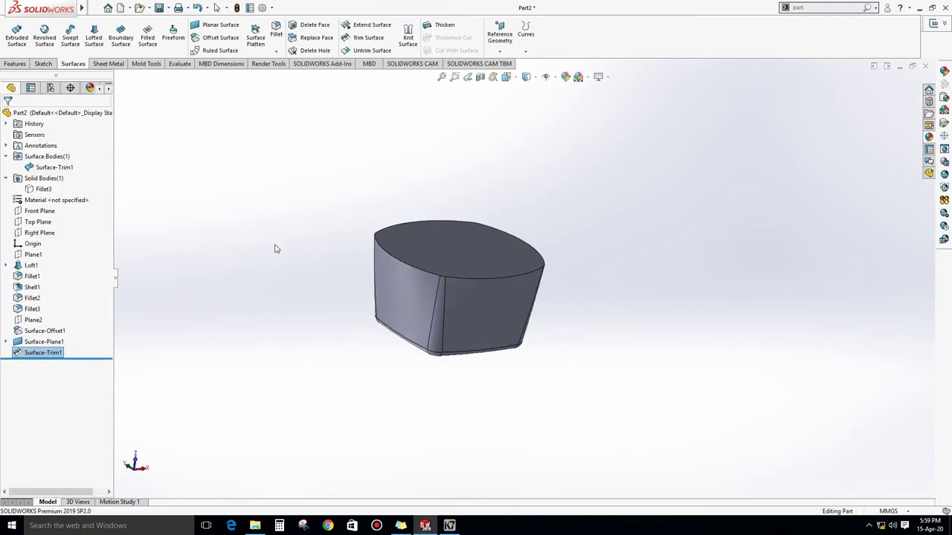
left_click(250, 229)
middle_click_drag(357, 217, 349, 184)
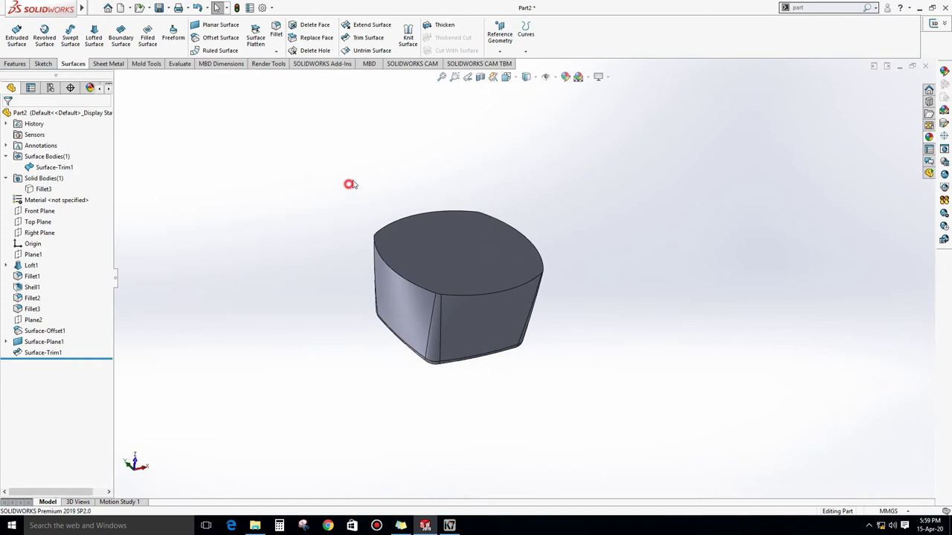
Thicken Surface-Trim1 with Create solid from enclosed volume to make Thicken1
left_click(439, 29)
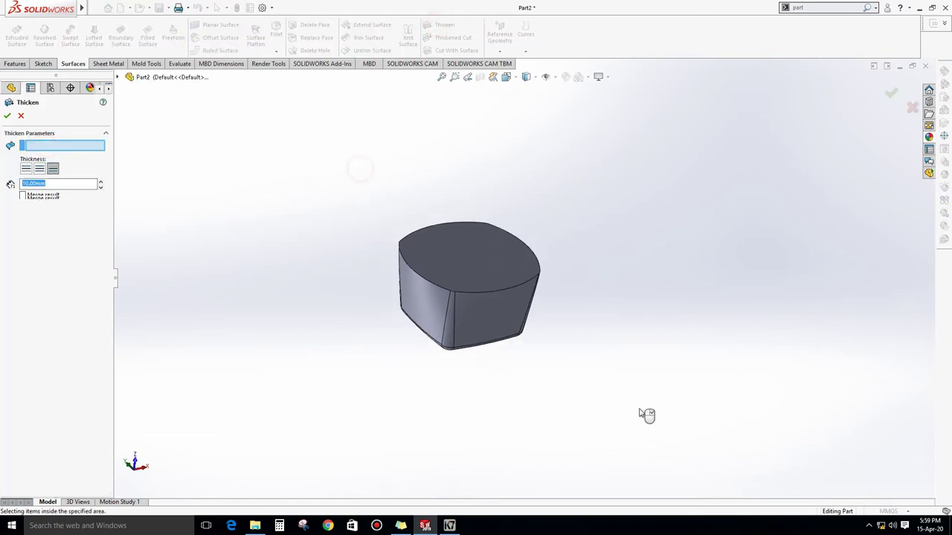
left_click(483, 312)
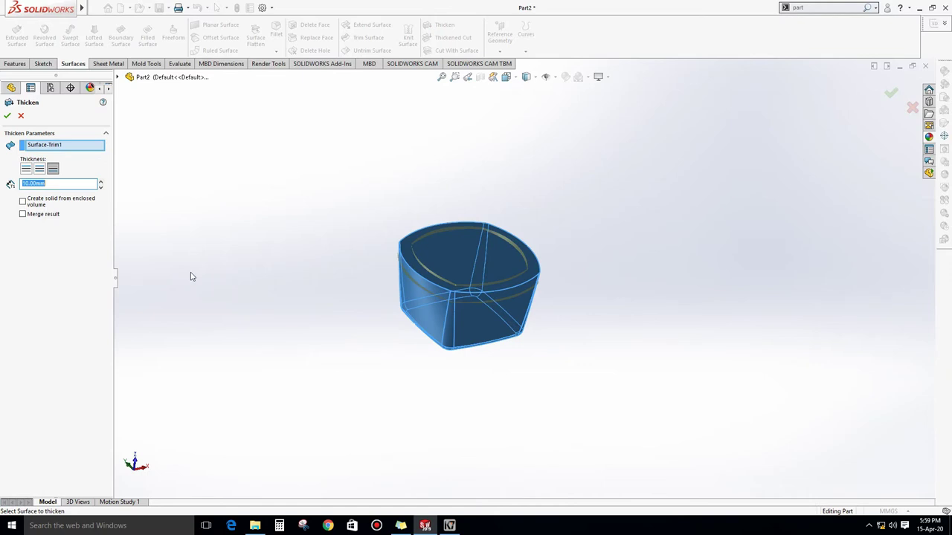
left_click(25, 205)
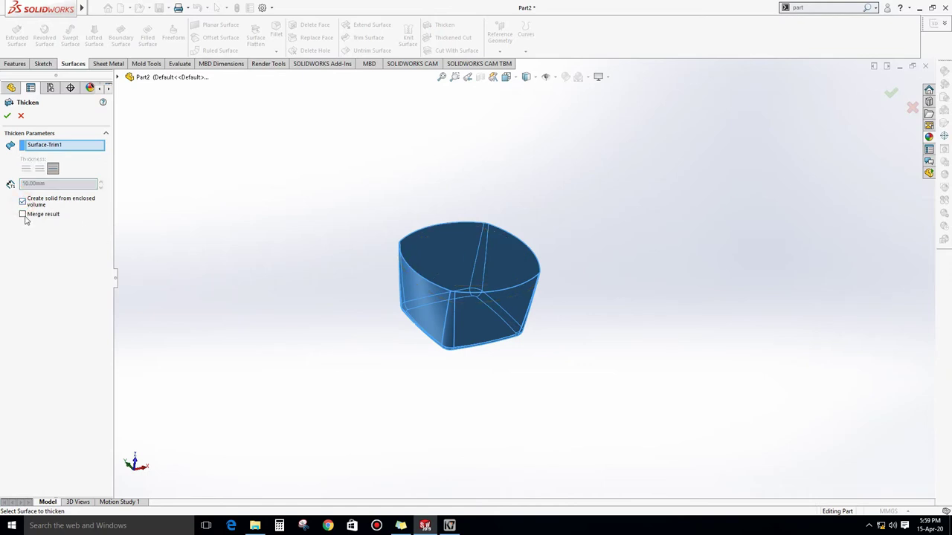
left_click(8, 115)
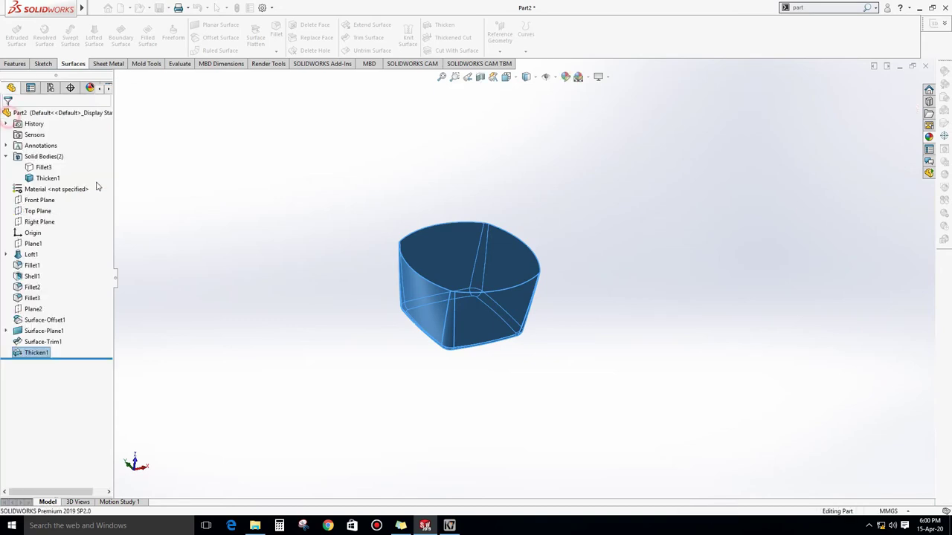
left_click(299, 261)
left_click(47, 179)
Set the view orientation to Front
mouse_move(357, 281)
middle_mouse_down()
mouse_move(460, 292)
mouse_move(449, 288)
middle_mouse_up()
key("Escape")
key("space")
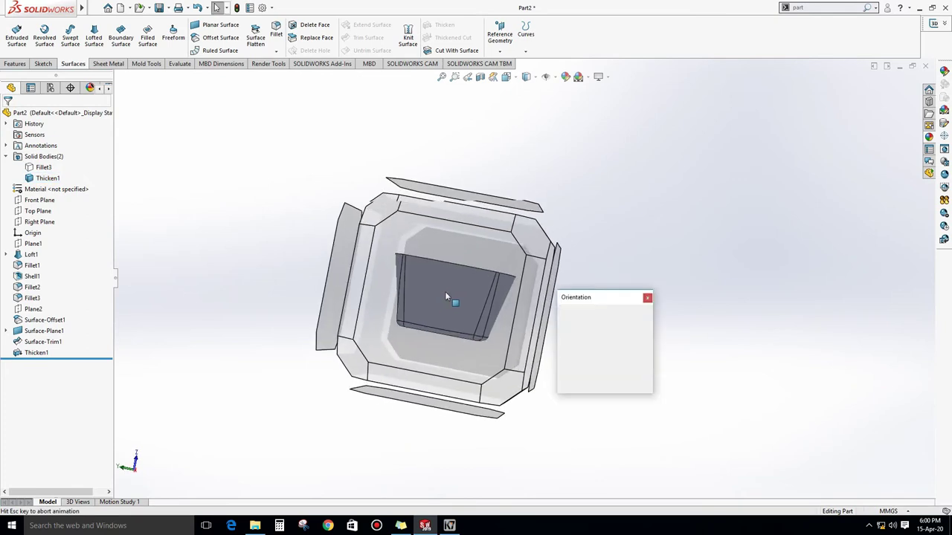
left_click(433, 302)
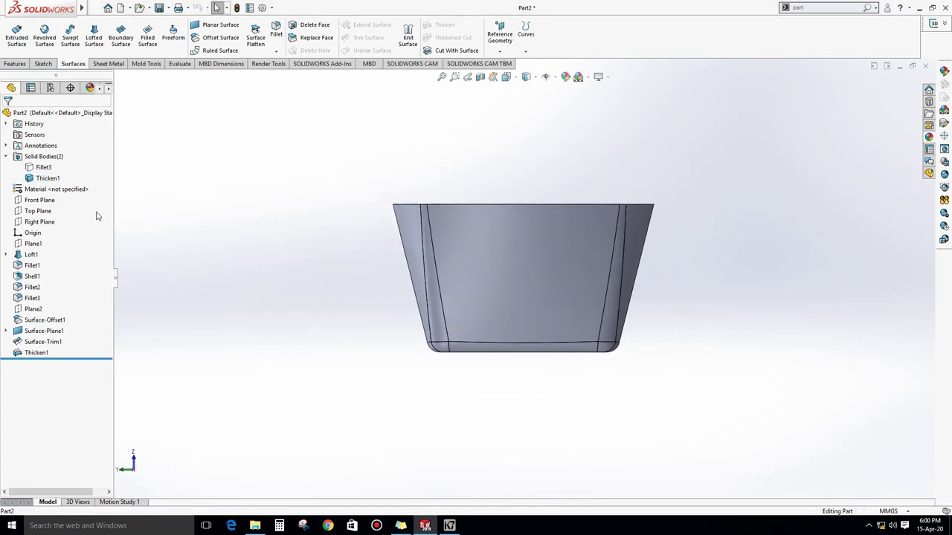
Open a new sketch on the Right Plane with the Spline tool
left_click(39, 222)
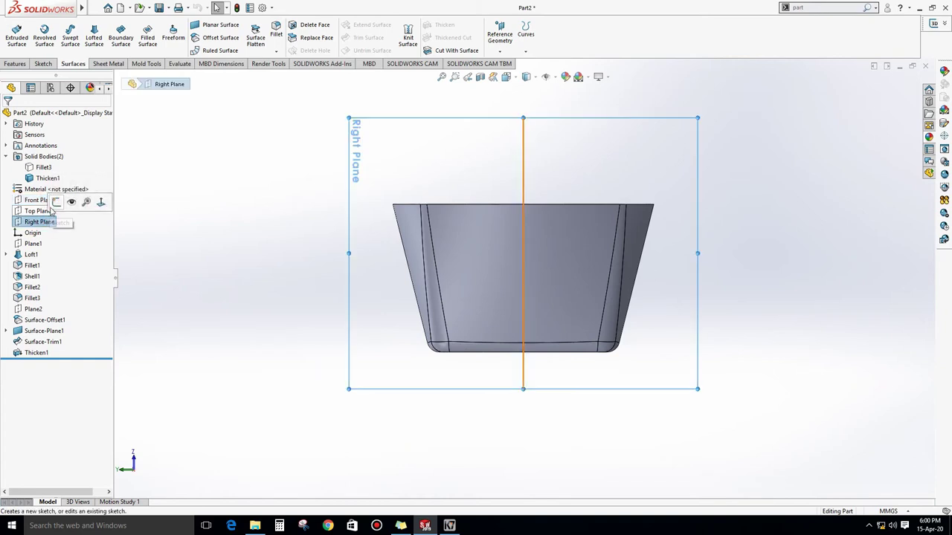
left_click(56, 201)
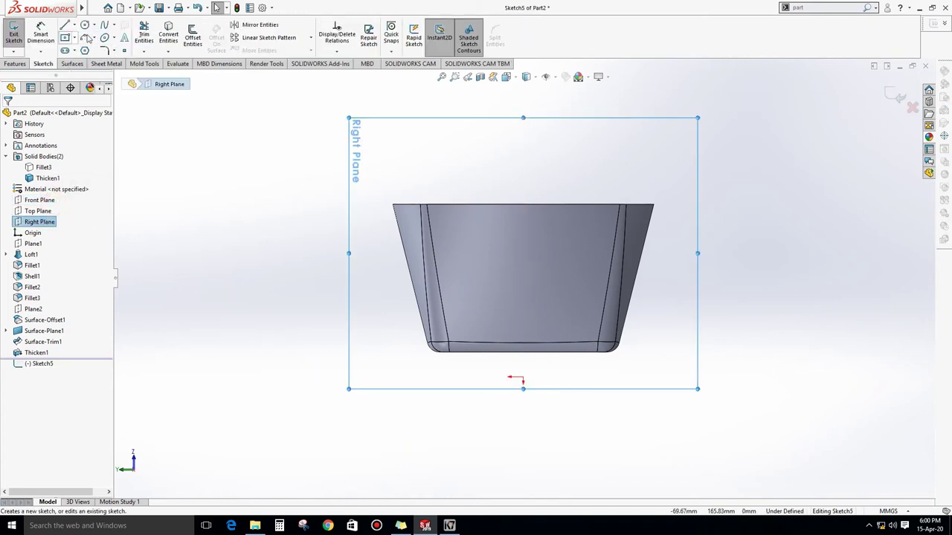
left_click(84, 38)
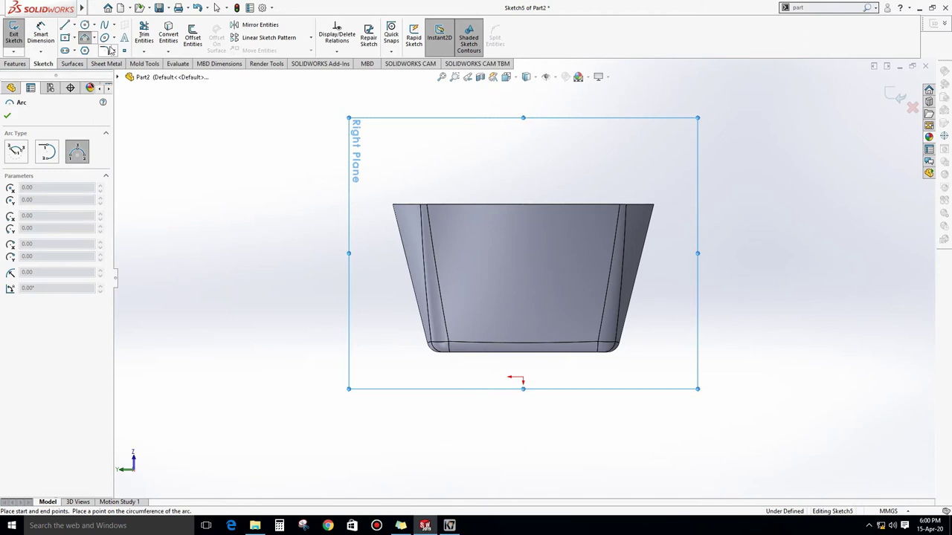
left_click(105, 25)
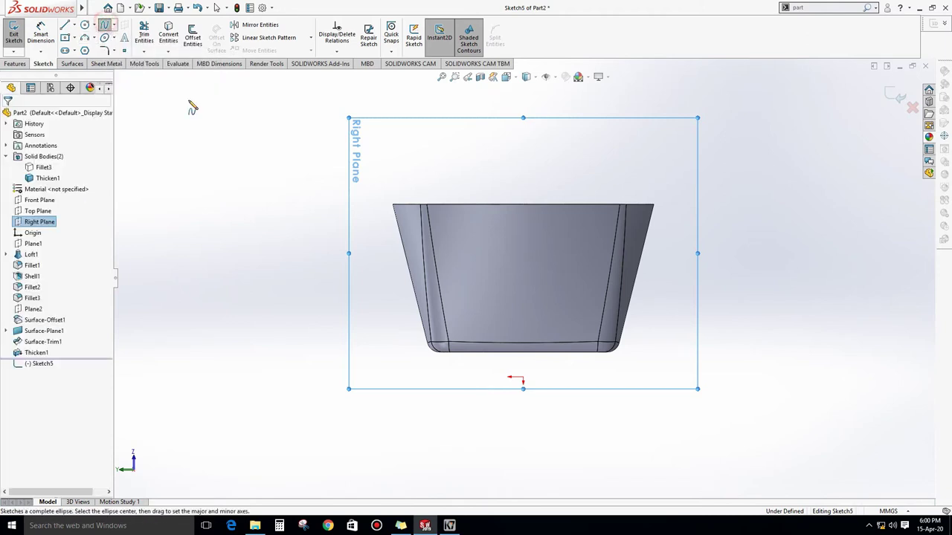
Draw a wavy spline just above the liquid top, extending past both sides of the glass
left_click(352, 199)
left_click(392, 187)
left_click(407, 189)
left_click(424, 189)
left_click(444, 186)
left_click(468, 180)
left_click(496, 183)
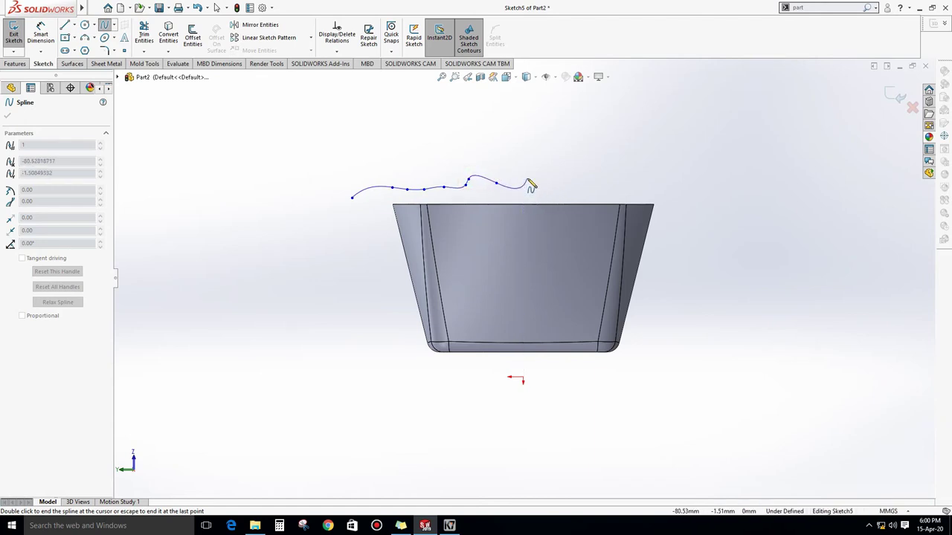
left_click(523, 183)
left_click(552, 183)
left_click(593, 185)
left_click(636, 194)
left_click(662, 191)
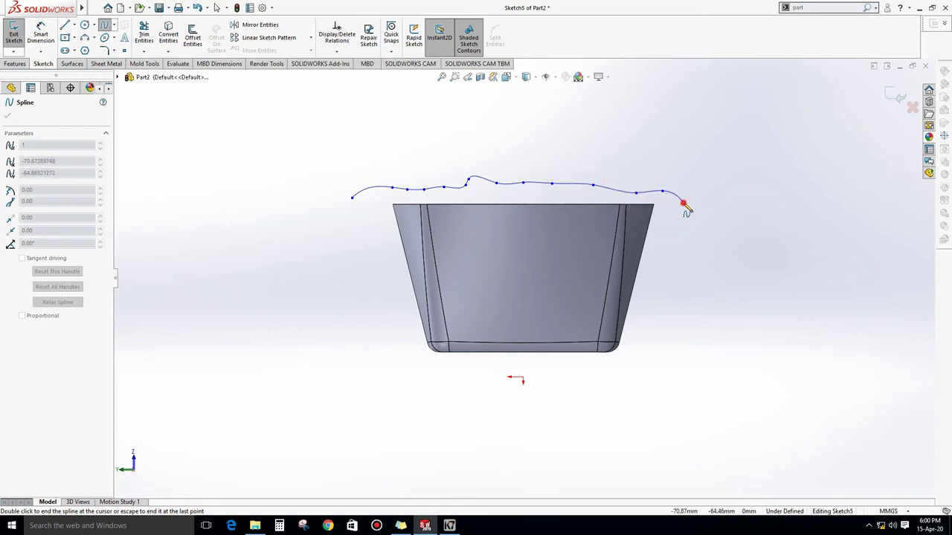
double_click(687, 210)
middle_click_drag(680, 206, 445, 197)
left_click(70, 63)
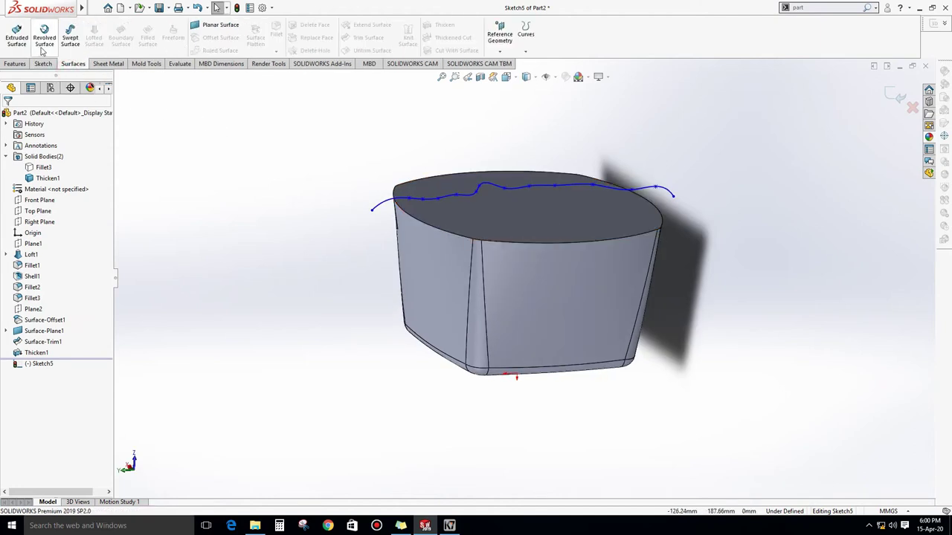
Extrude the spline as a surface Through All in both directions, creating Surface-Extrude1
left_click(16, 35)
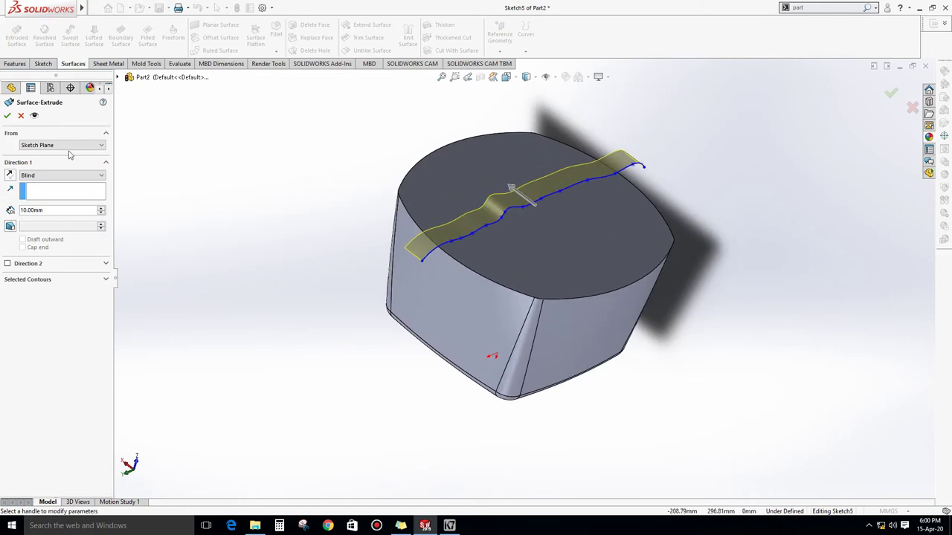
left_click(38, 175)
left_click(44, 223)
left_click(70, 175)
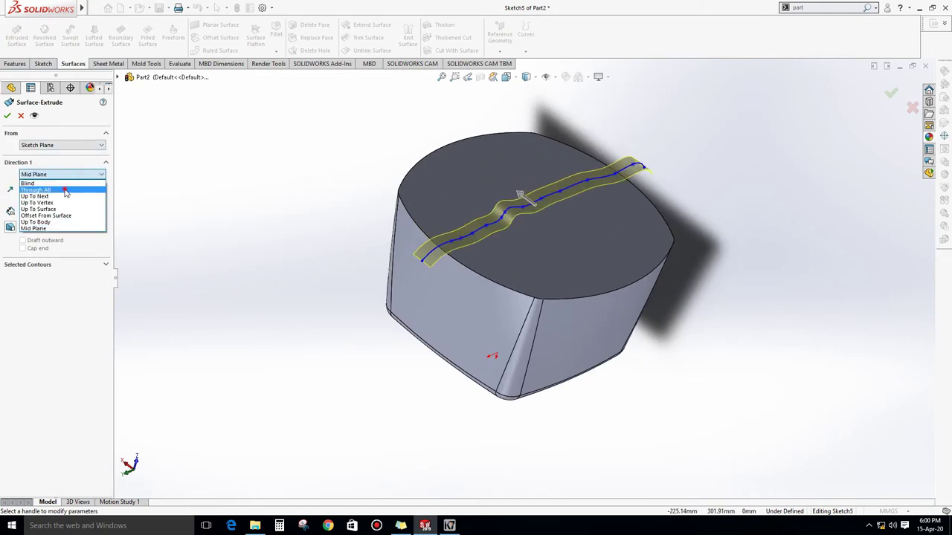
left_click(45, 186)
left_click(7, 249)
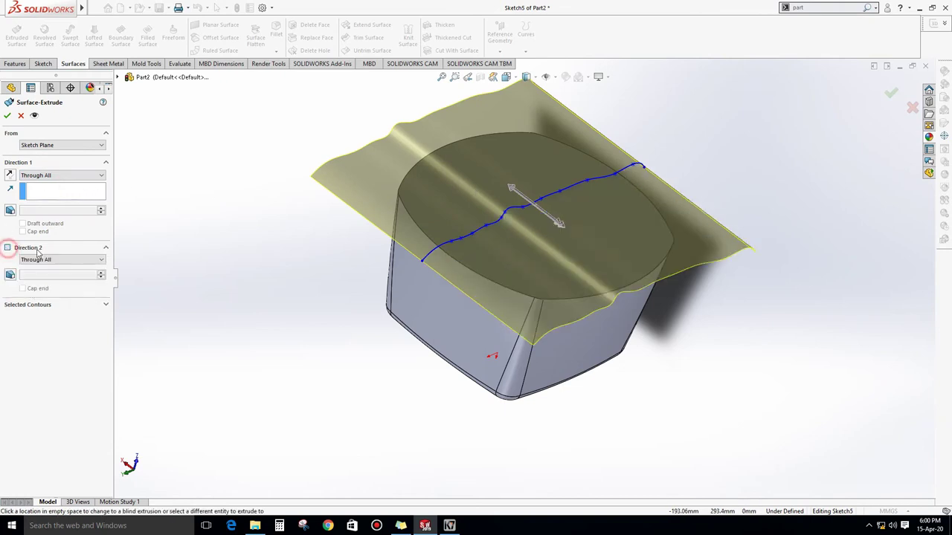
left_click(44, 260)
left_click(50, 276)
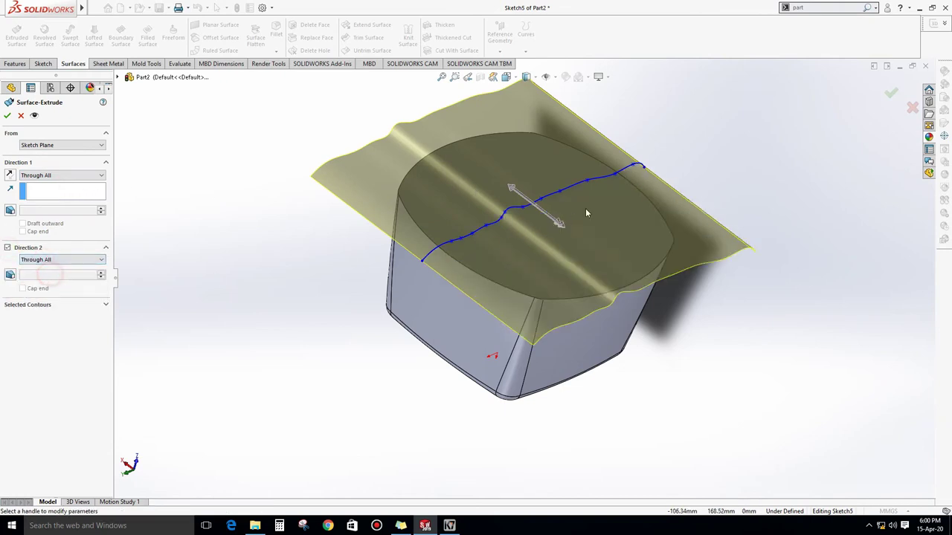
middle_click_drag(585, 208, 486, 152)
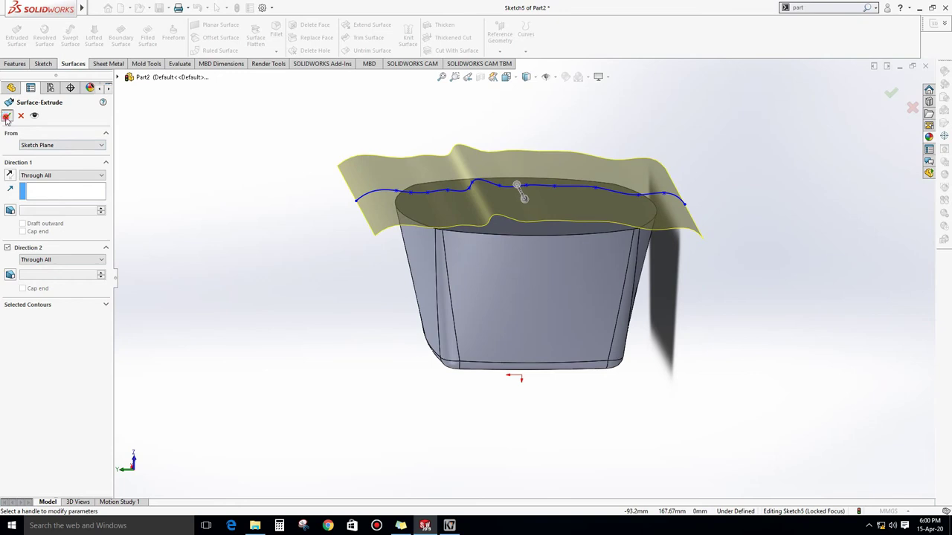
left_click(6, 117)
middle_click_drag(527, 206, 633, 132)
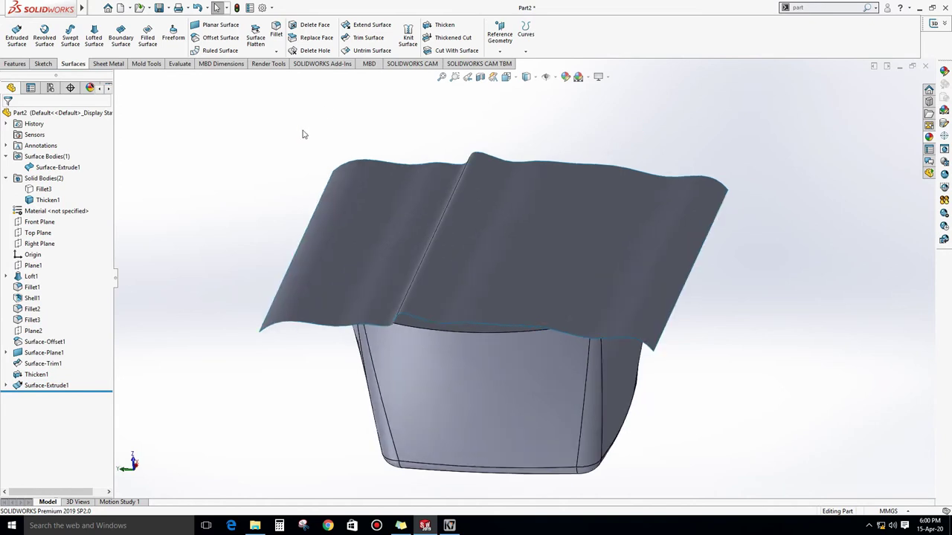
Start a Freeform on the wavy sheet with three horizontal control curves and one vertical curve
left_click(174, 37)
left_click(397, 219)
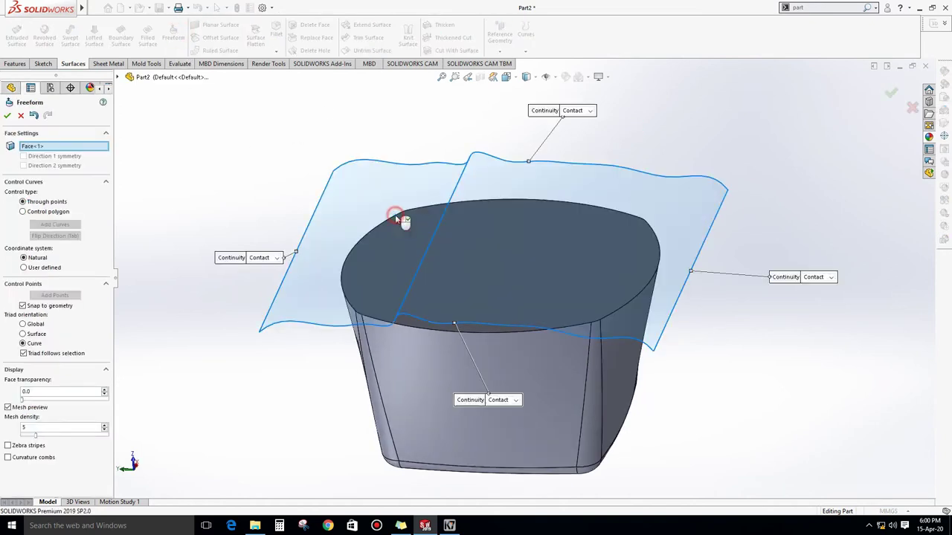
left_click(52, 225)
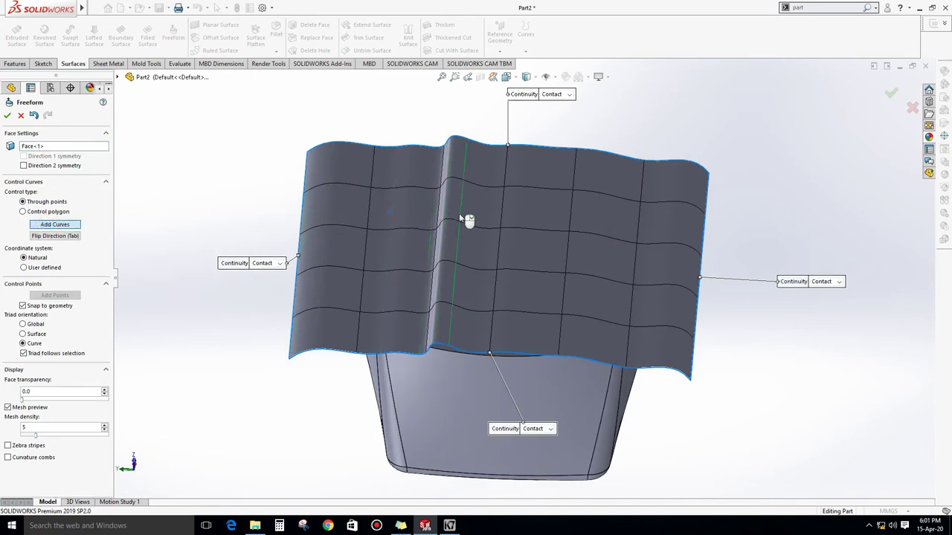
left_click(68, 235)
left_click(433, 215)
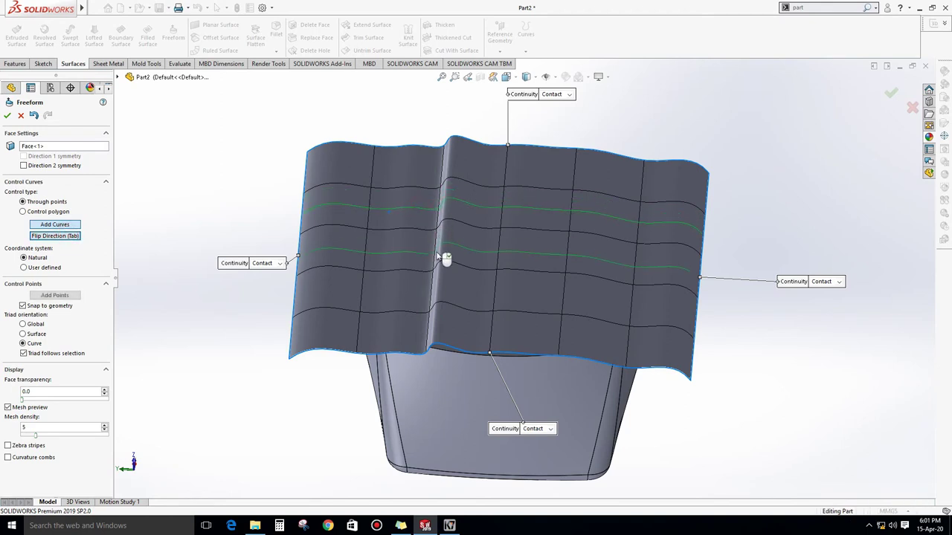
left_click(429, 255)
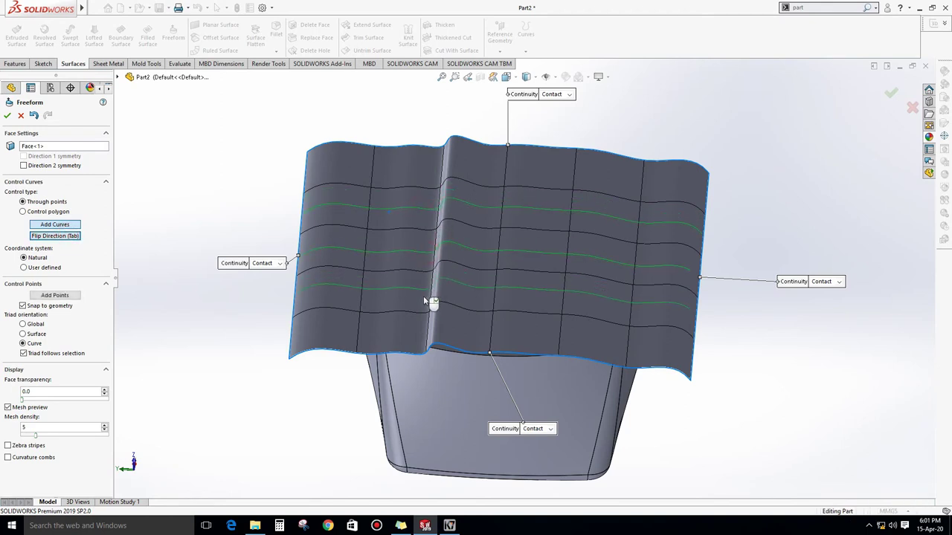
left_click(437, 294)
left_click(64, 237)
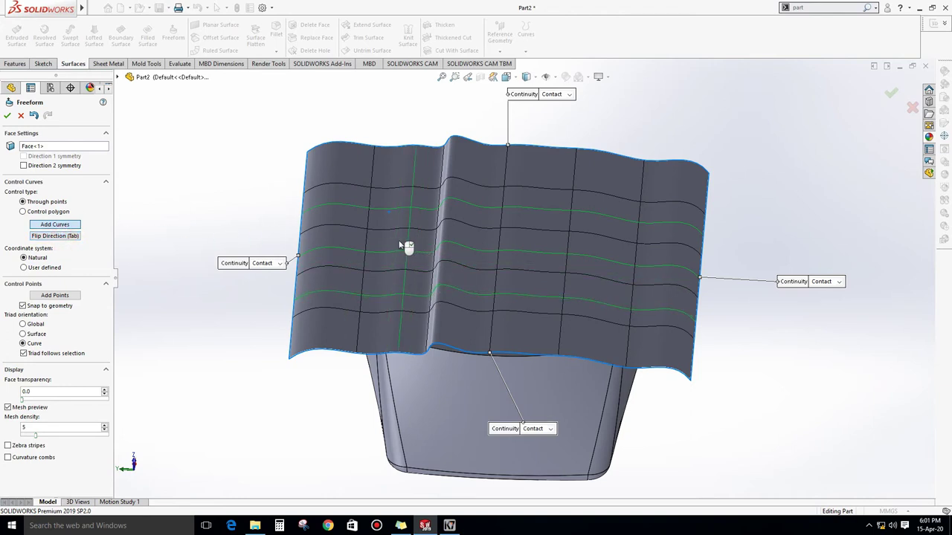
left_click(470, 242)
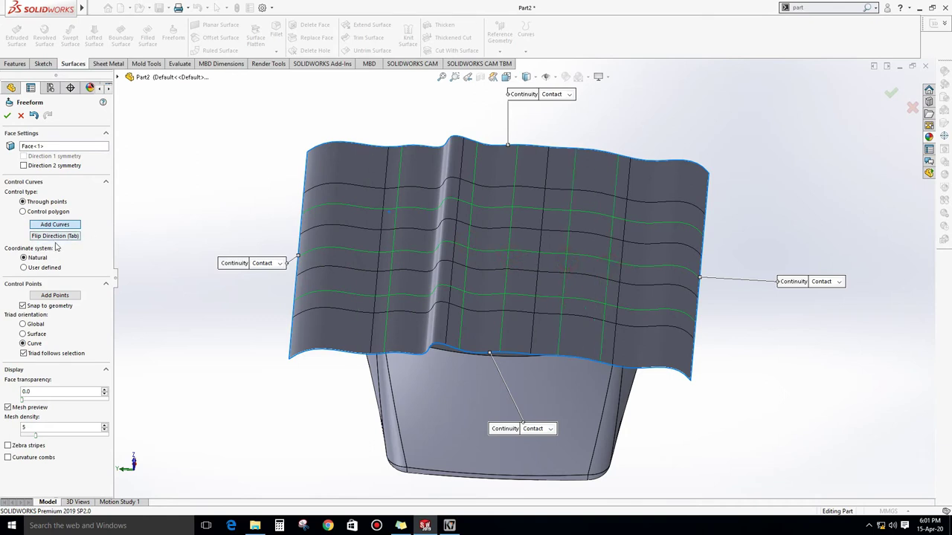
left_click(55, 296)
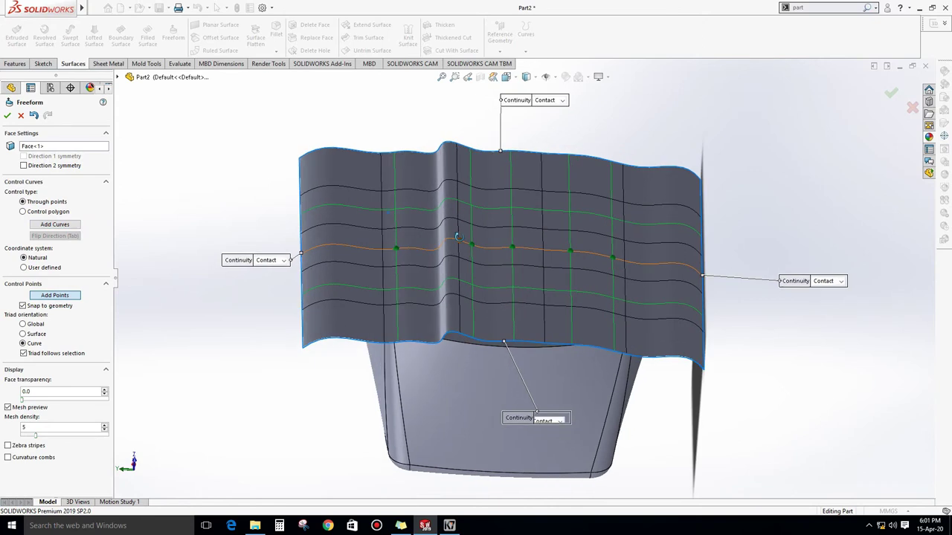
Add a control point on the horizontal curve and shift a control curve point across the surface
left_click(514, 248)
left_click(513, 249)
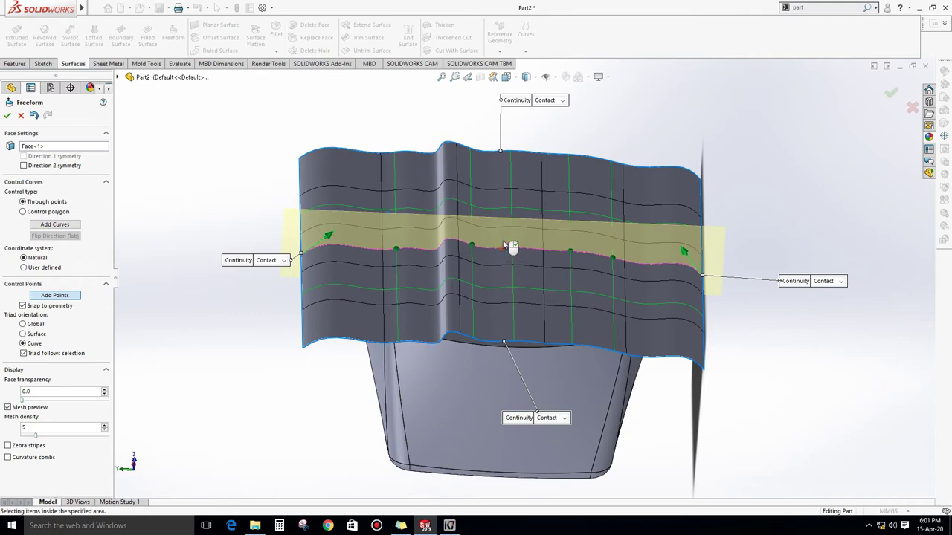
middle_click_drag(505, 245, 577, 290)
left_click(567, 278)
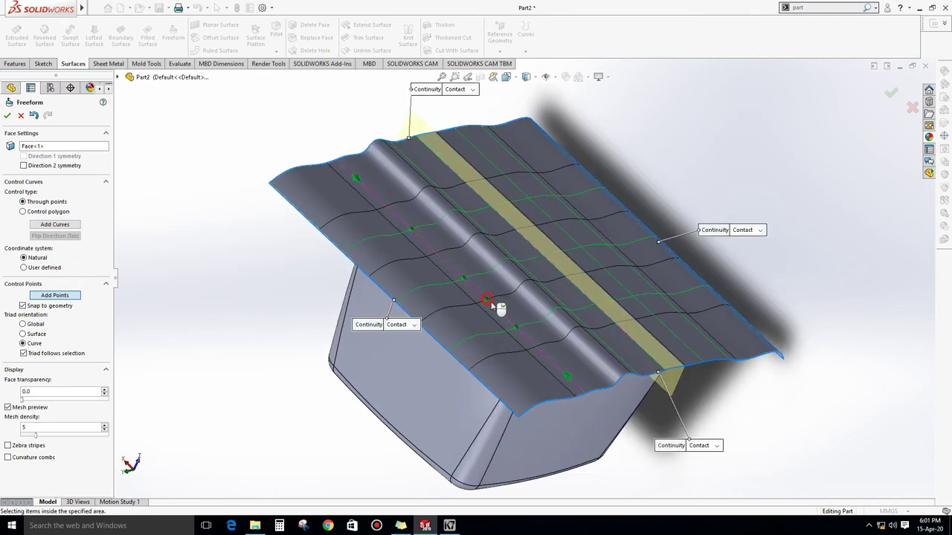
left_click(492, 301)
left_click_drag(536, 235, 532, 206)
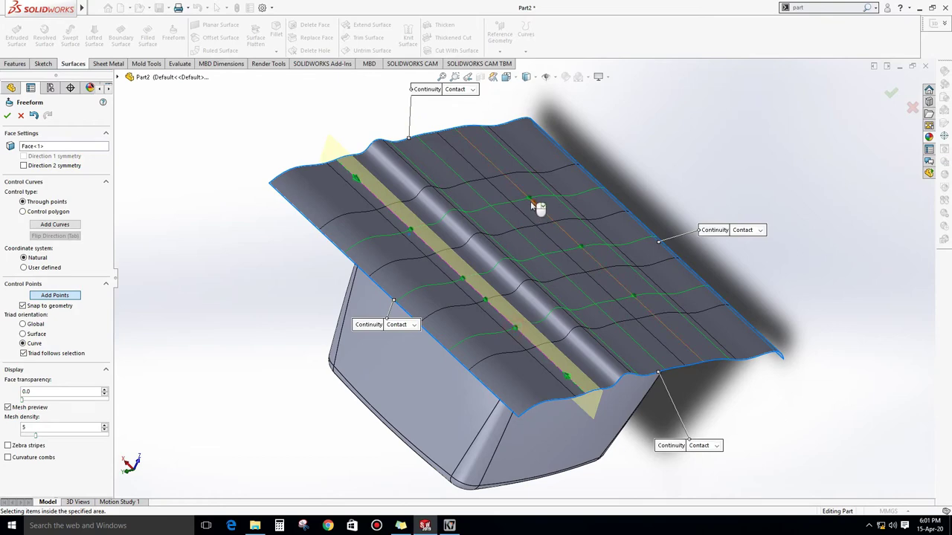
middle_click_drag(537, 204, 520, 238)
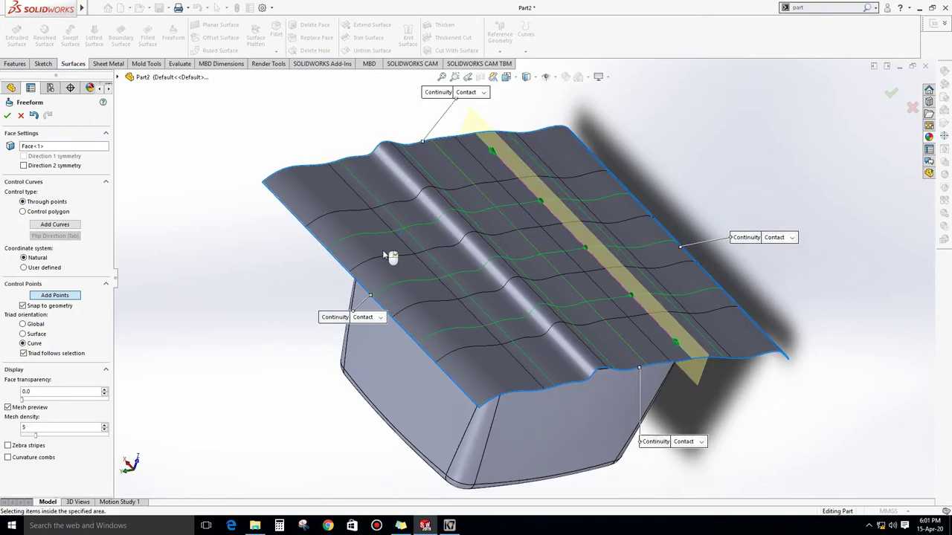
middle_click_drag(521, 220, 509, 242)
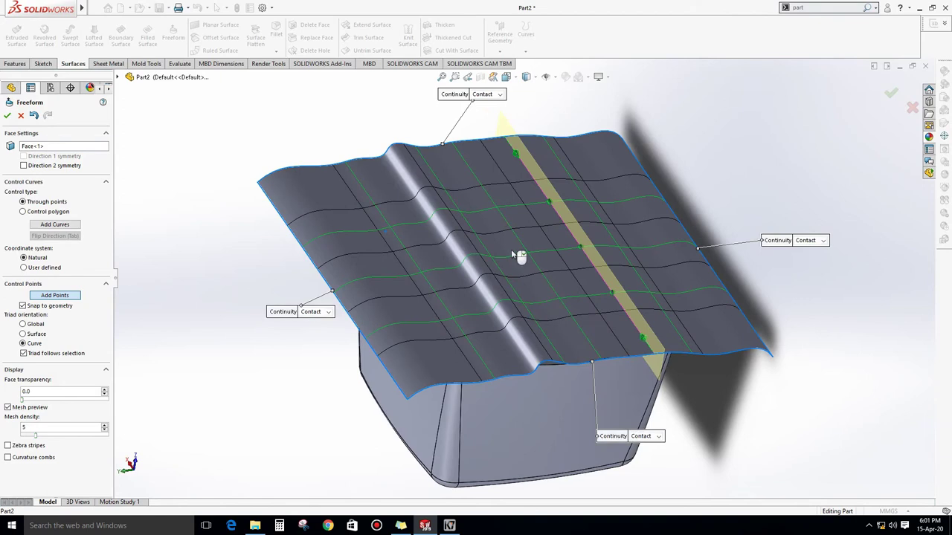
Change the left, bottom, right and top edge continuity from Contact to Moveable
left_click(312, 312)
left_click(320, 330)
left_click(648, 437)
left_click(642, 455)
left_click(823, 240)
left_click(813, 254)
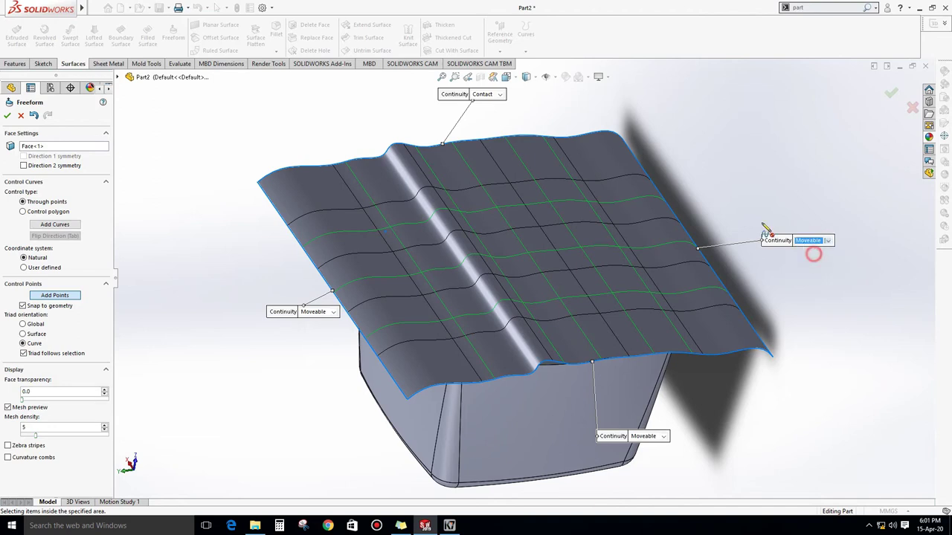
left_click(501, 95)
left_click(485, 108)
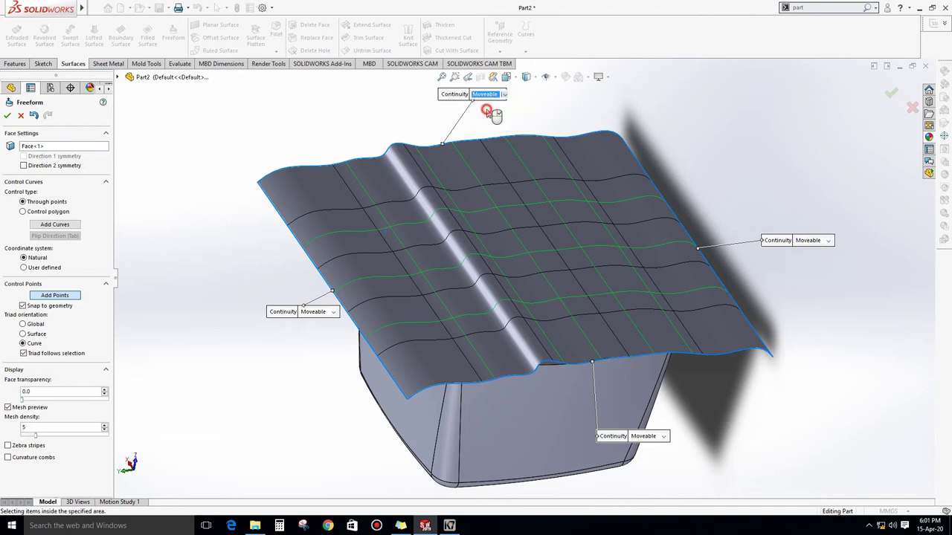
Select control points along the vertical curve to reshape the wavy top
left_click(498, 211)
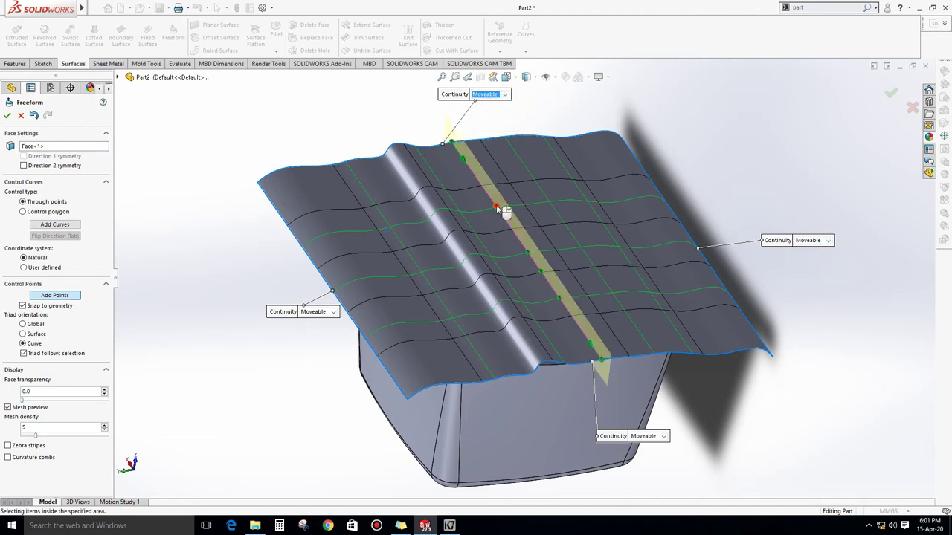
middle_click_drag(497, 197, 502, 211)
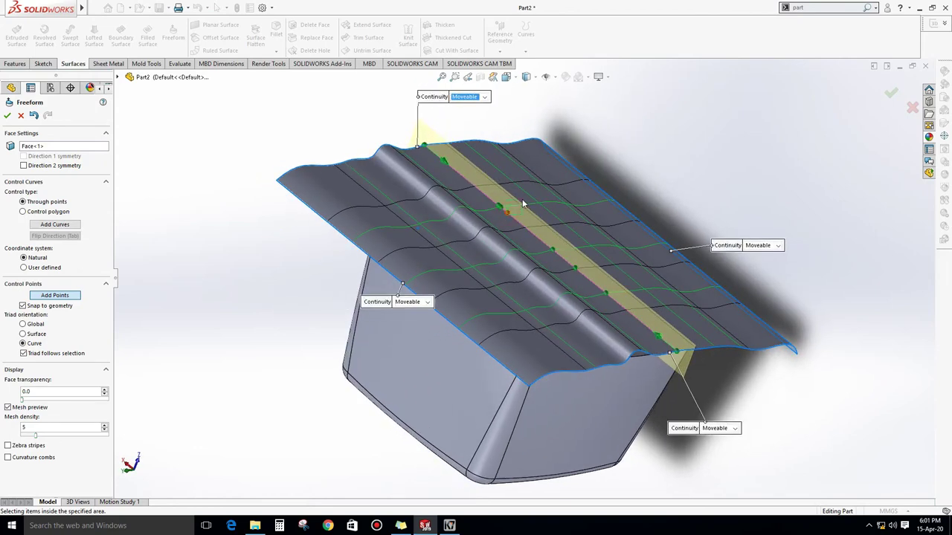
left_click(509, 216)
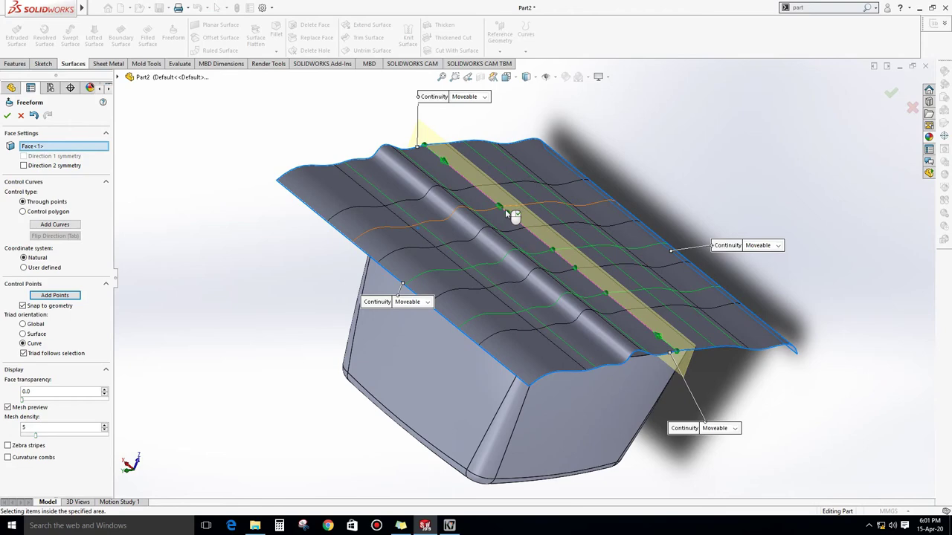
middle_click_drag(506, 211, 521, 216)
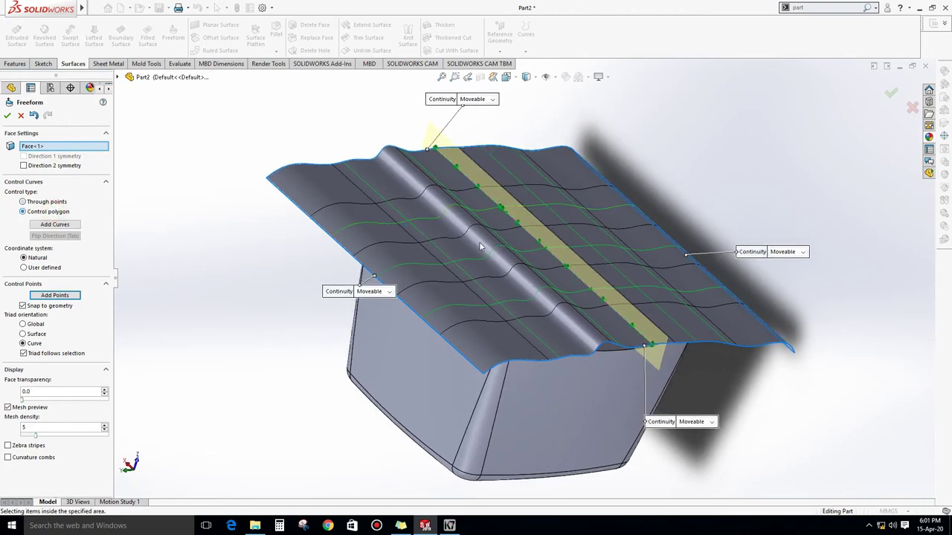
left_click(518, 226)
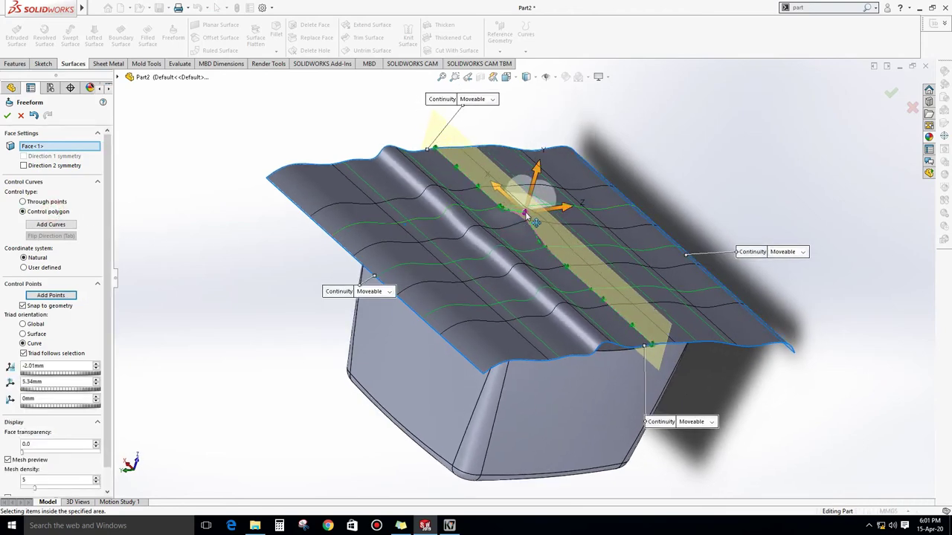
middle_click_drag(521, 231, 461, 231)
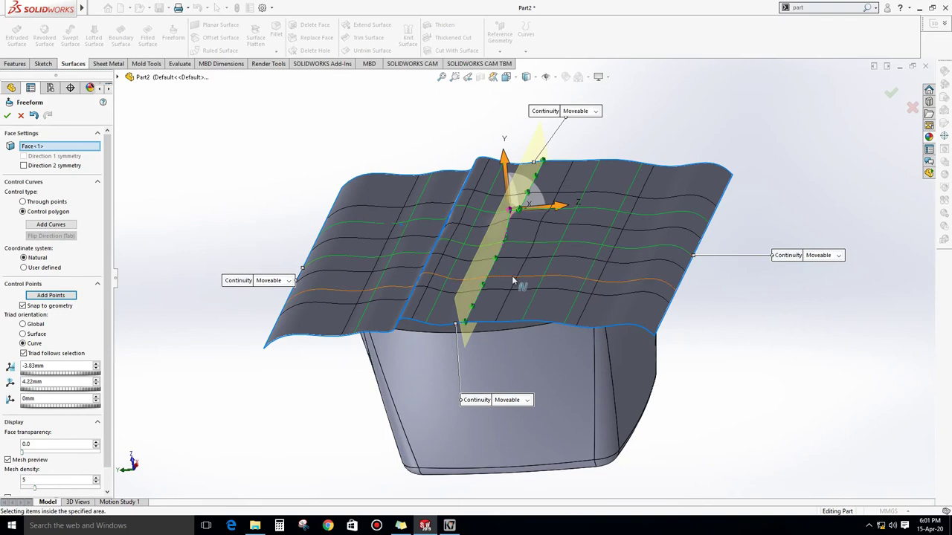
left_click(483, 289)
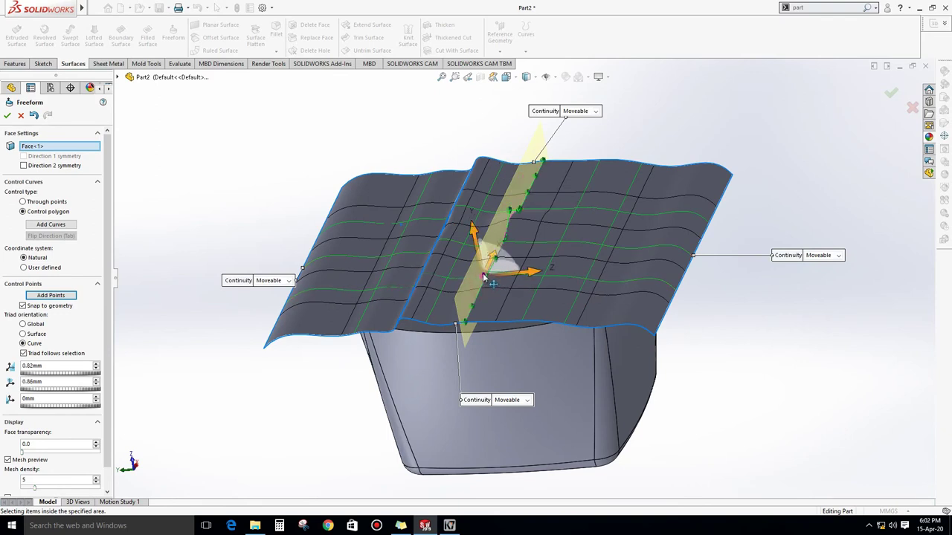
middle_click_drag(483, 288, 493, 271)
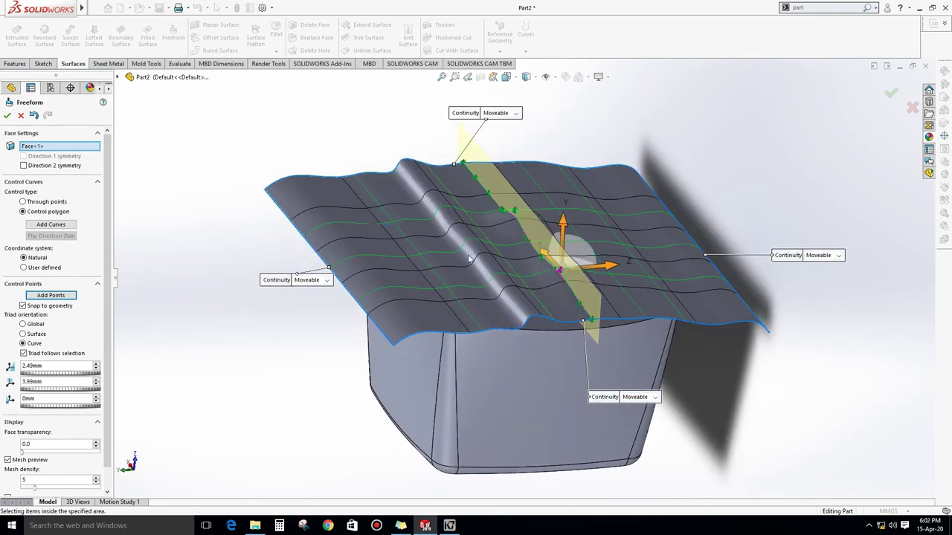
left_click(462, 250)
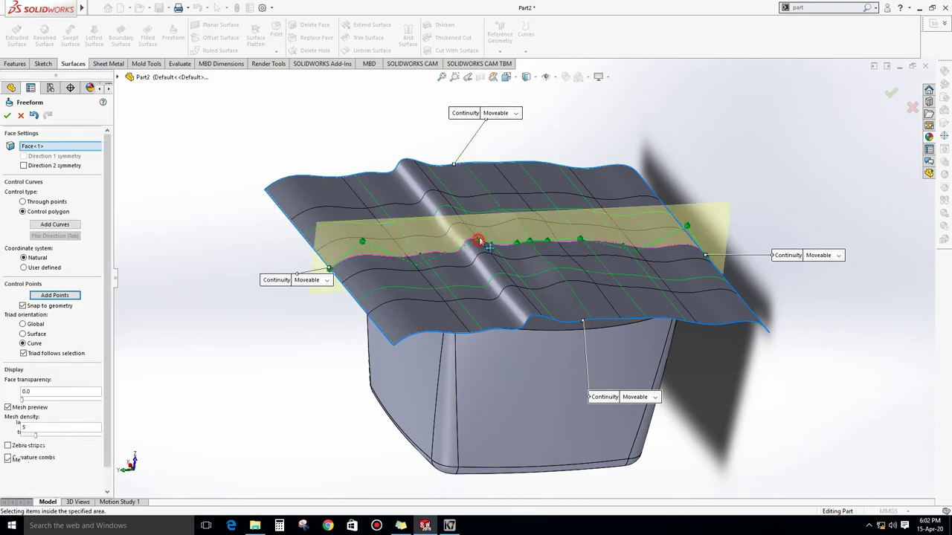
Raise control points on the diagonal and side control curves so the surface bulges upward
left_click(478, 242)
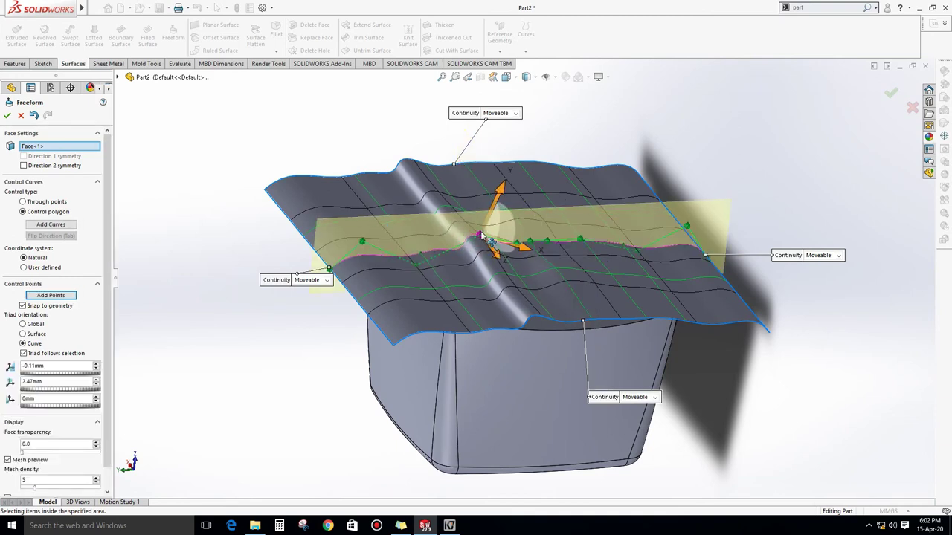
left_click(422, 253)
left_click(417, 249)
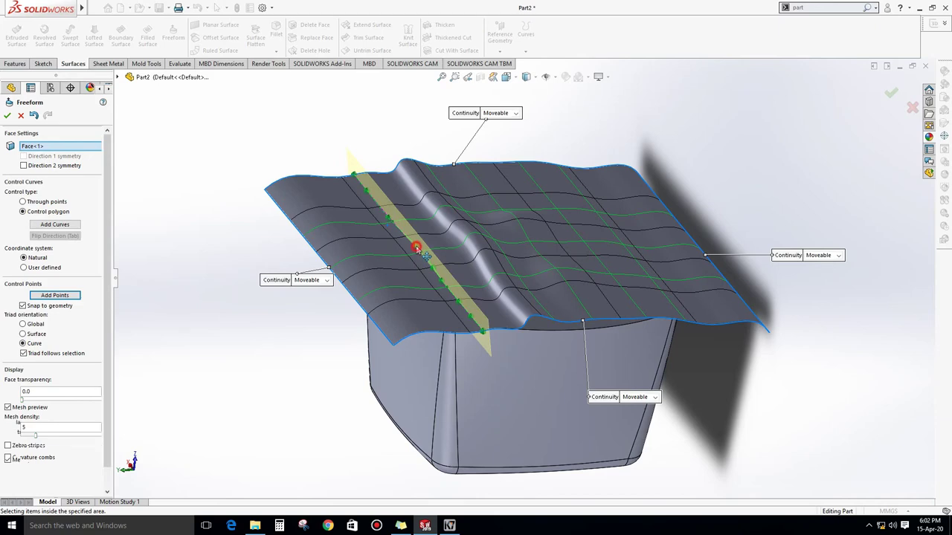
mouse_move(424, 216)
middle_mouse_down()
mouse_move(534, 195)
mouse_move(553, 249)
middle_mouse_up()
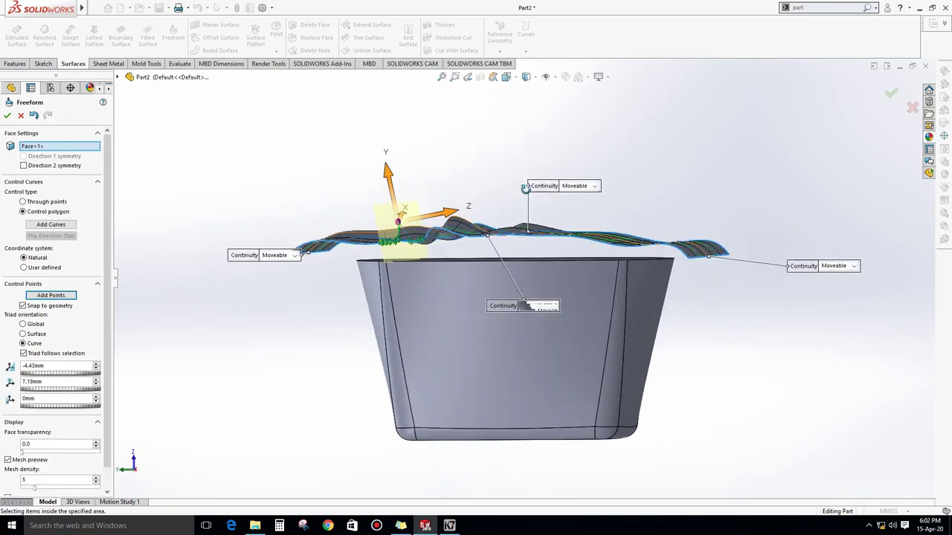
left_click(554, 251)
middle_click_drag(553, 251, 589, 234)
left_click(554, 255)
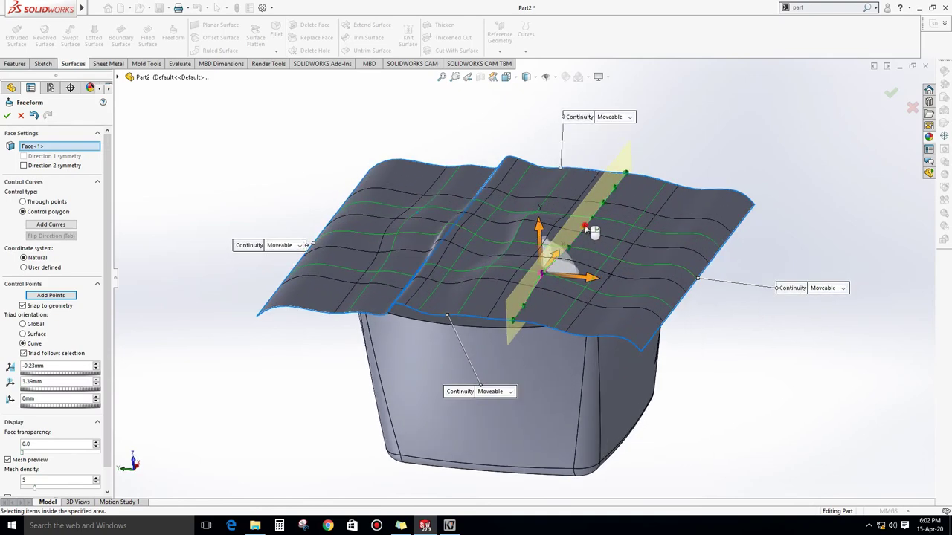
left_click_drag(588, 230, 583, 208)
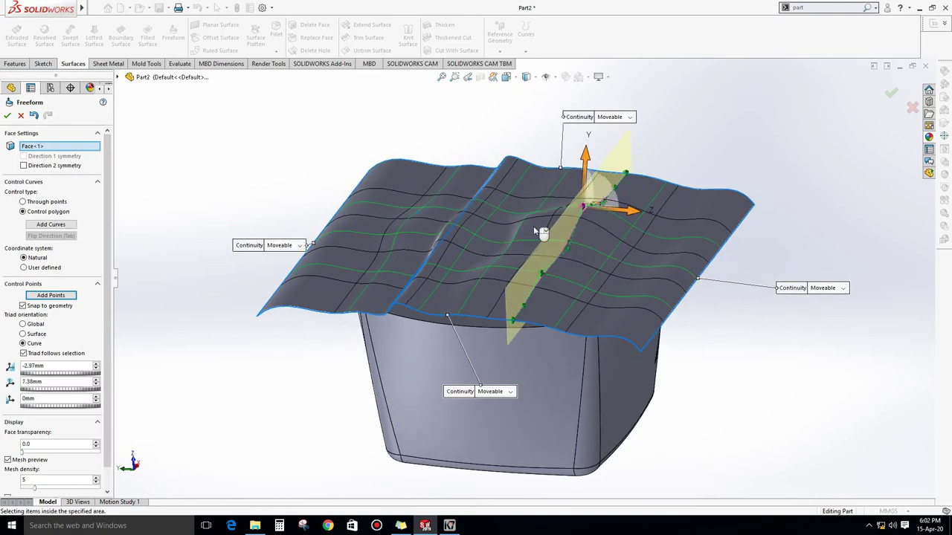
Nudge more control points up for extra waviness and accept the shape as Freeform1
middle_click_drag(535, 232, 559, 253)
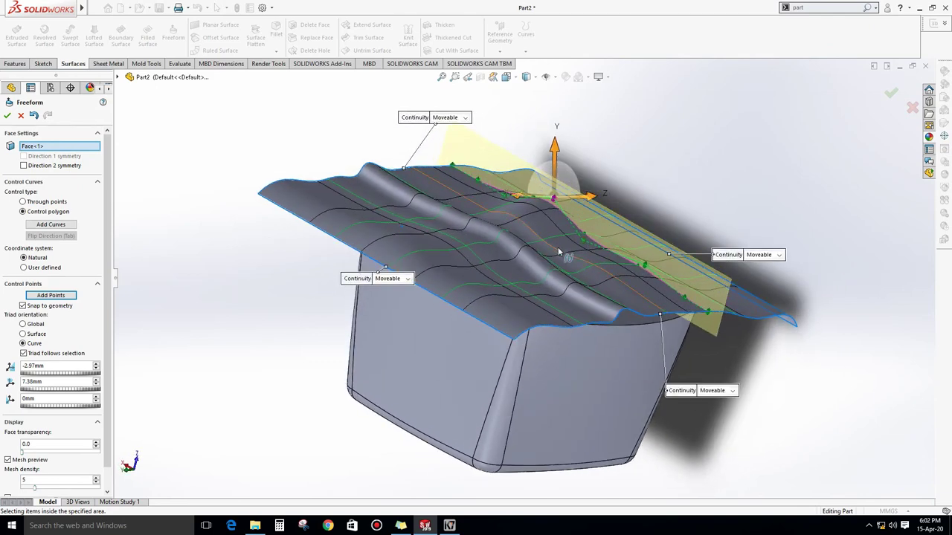
left_click(574, 259)
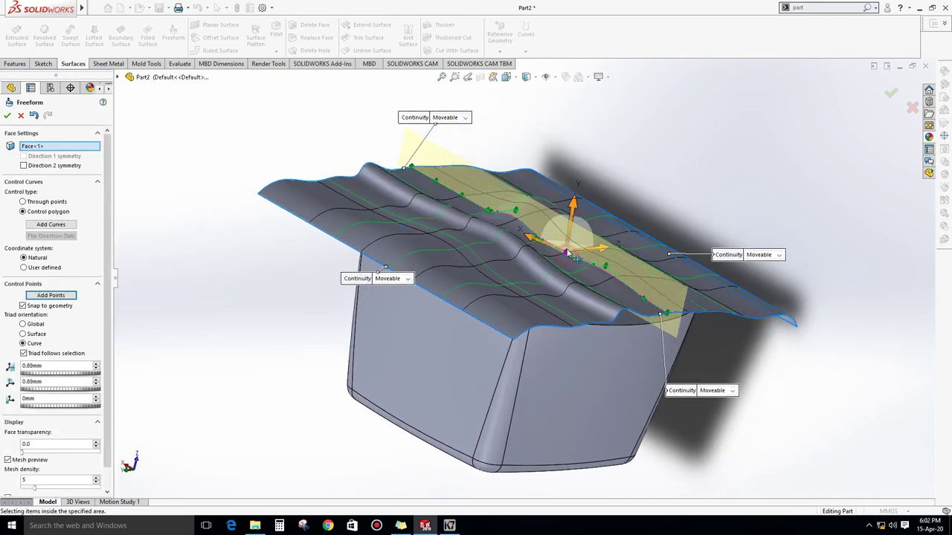
left_click_drag(567, 256, 569, 245)
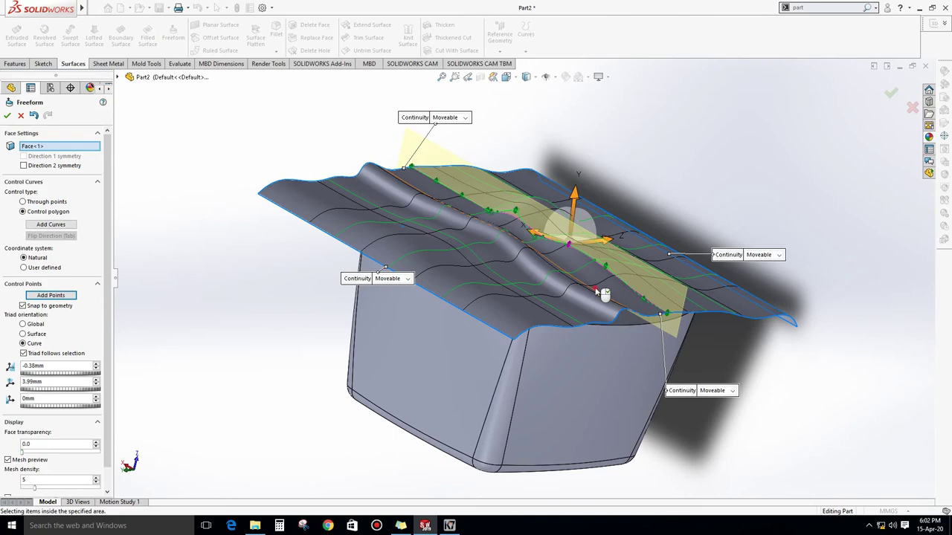
left_click(599, 293)
left_click(575, 281)
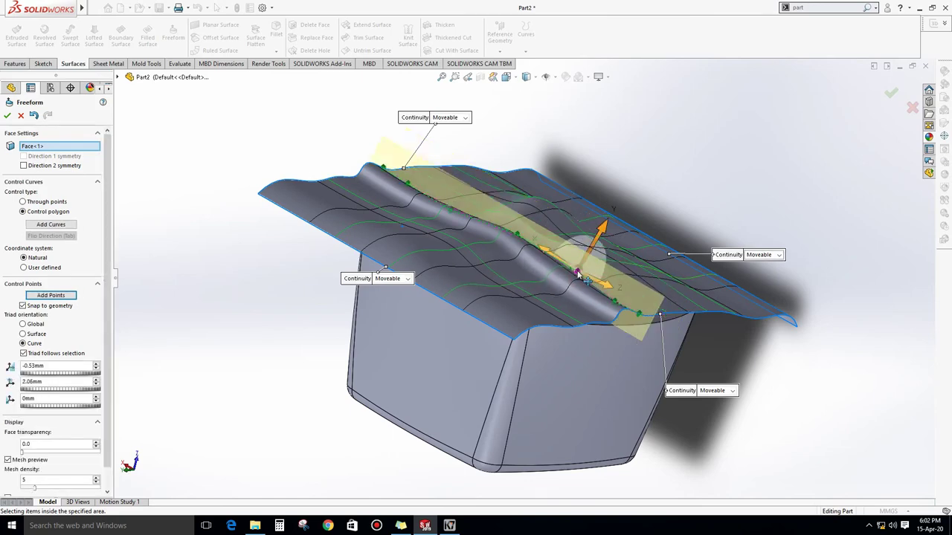
key("ctrl+1")
mouse_move(484, 199)
middle_mouse_down()
mouse_move(434, 239)
mouse_move(545, 271)
middle_mouse_up()
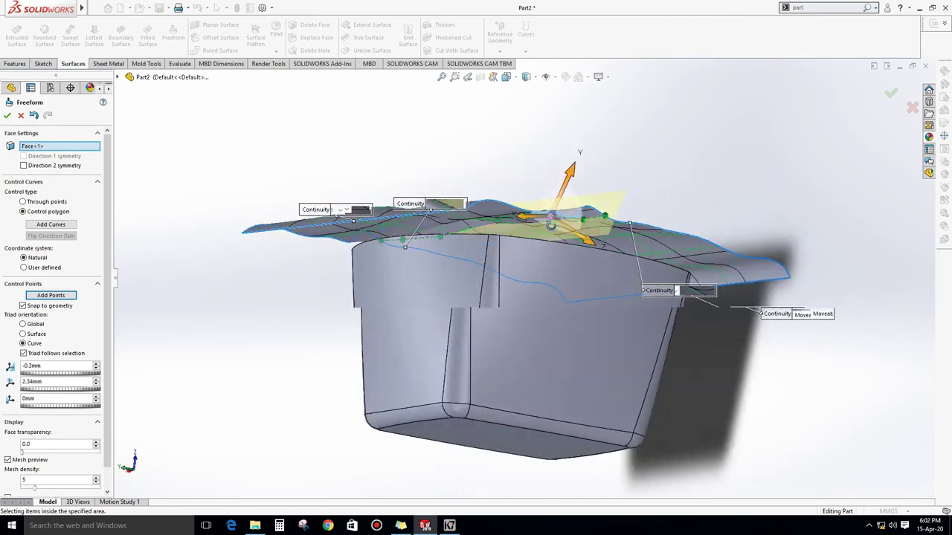
left_click(8, 115)
Use Replace Face to swap the liquid's flat top face for the wavy Surface-Extrude1 sheet
mouse_move(473, 245)
middle_mouse_down()
mouse_move(466, 190)
mouse_move(389, 218)
mouse_move(435, 186)
middle_mouse_up()
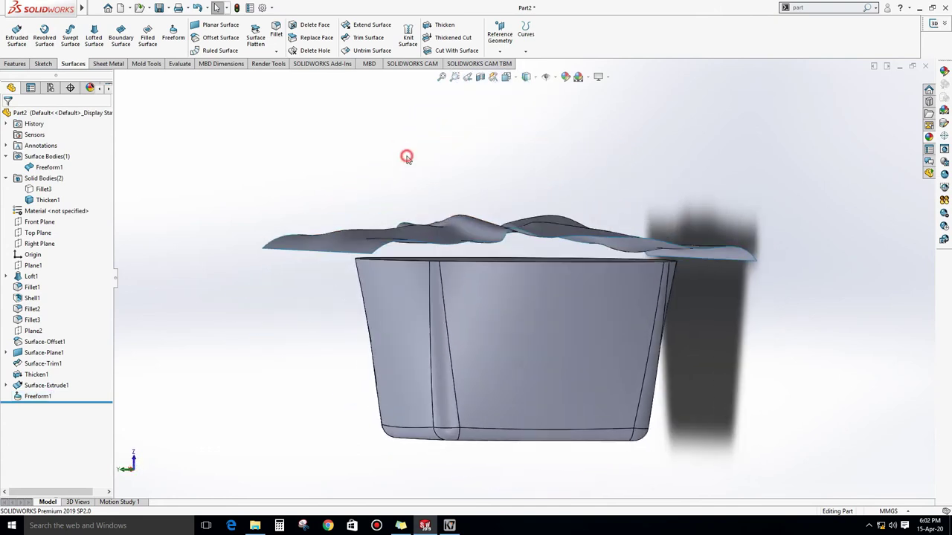
middle_click_drag(410, 159, 406, 146)
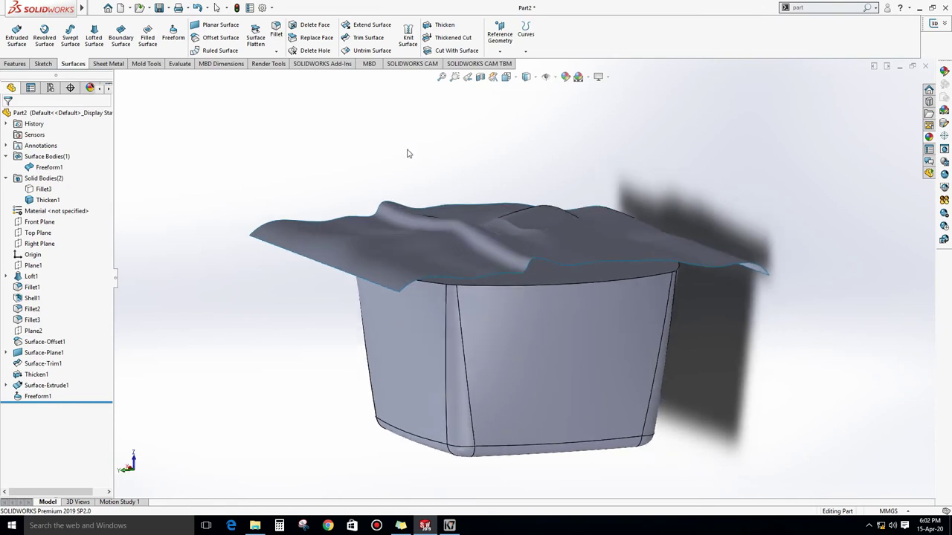
left_click(312, 38)
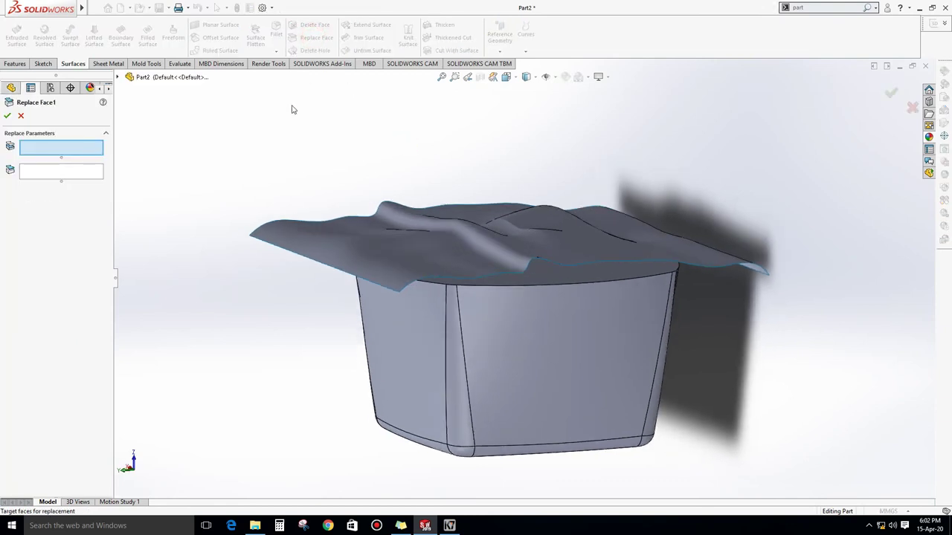
left_click(58, 148)
mouse_move(346, 332)
middle_mouse_down()
mouse_move(575, 290)
mouse_move(565, 313)
middle_mouse_up()
left_click(571, 258)
left_click(36, 172)
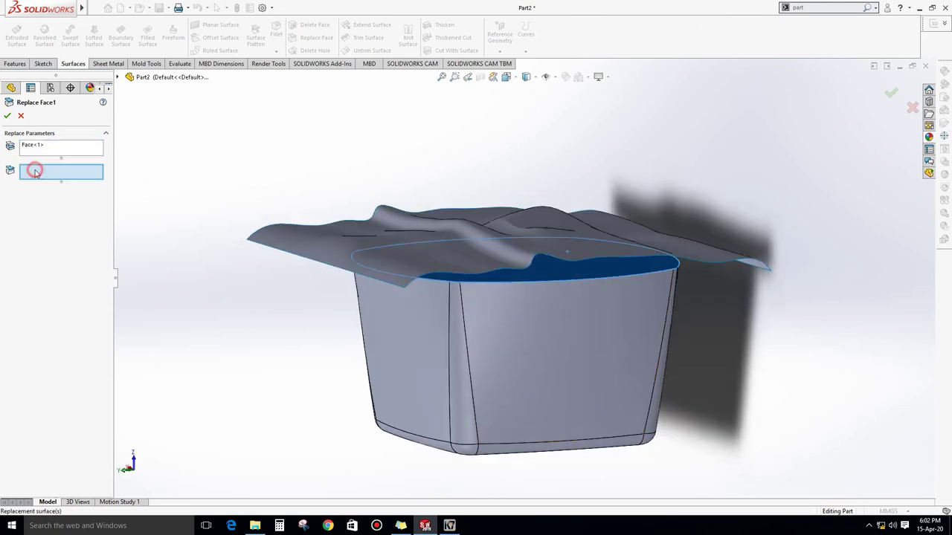
left_click(366, 238)
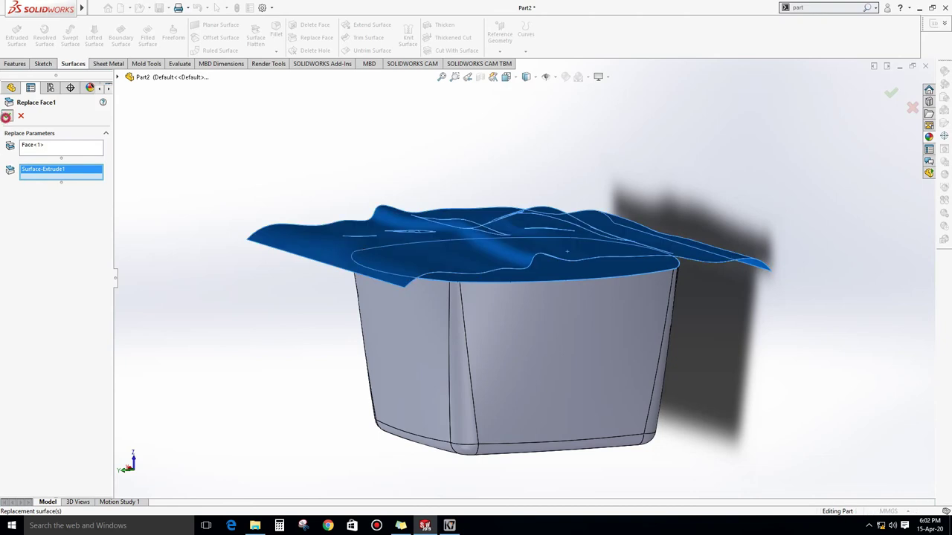
left_click(7, 116)
mouse_move(476, 312)
middle_mouse_down()
mouse_move(414, 273)
mouse_move(796, 383)
middle_mouse_up()
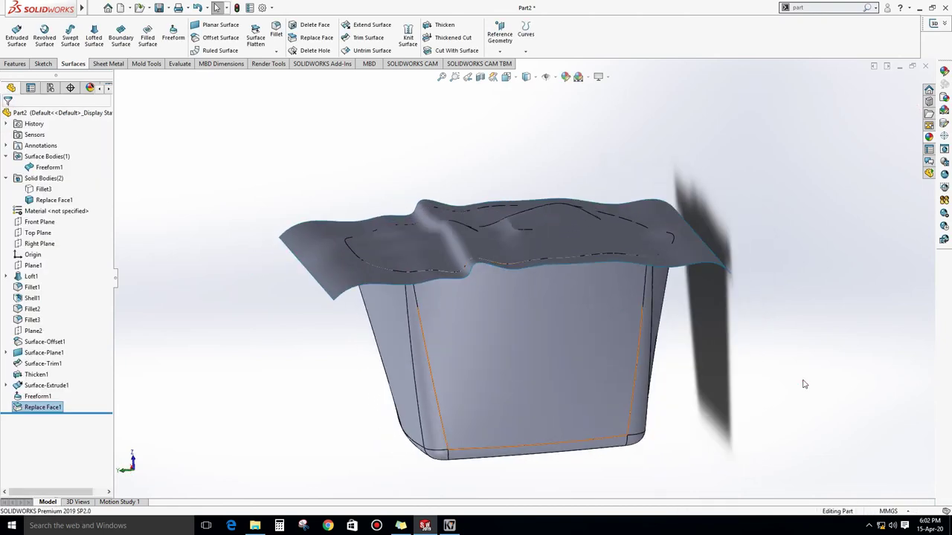
Hide the wavy Freeform surface body to reveal the liquid's rippled top
left_click(797, 383)
right_click(714, 253)
left_click(725, 249)
mouse_move(649, 279)
middle_mouse_down()
mouse_move(724, 289)
mouse_move(761, 312)
mouse_move(748, 329)
mouse_move(713, 302)
mouse_move(755, 289)
mouse_move(776, 302)
mouse_move(724, 333)
mouse_move(709, 370)
middle_mouse_up()
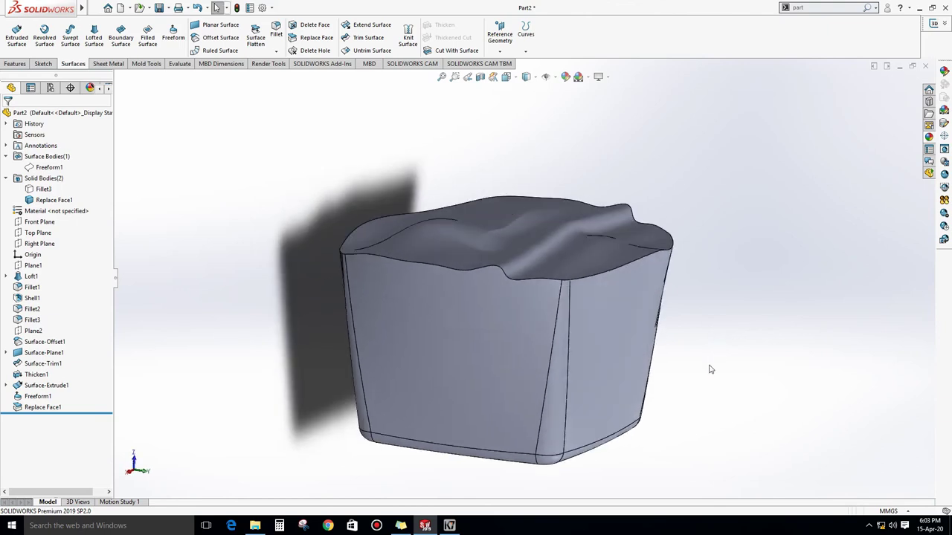
scroll(688, 350, "down", 3)
scroll(692, 372, "up", 4)
scroll(721, 376, "down", 1)
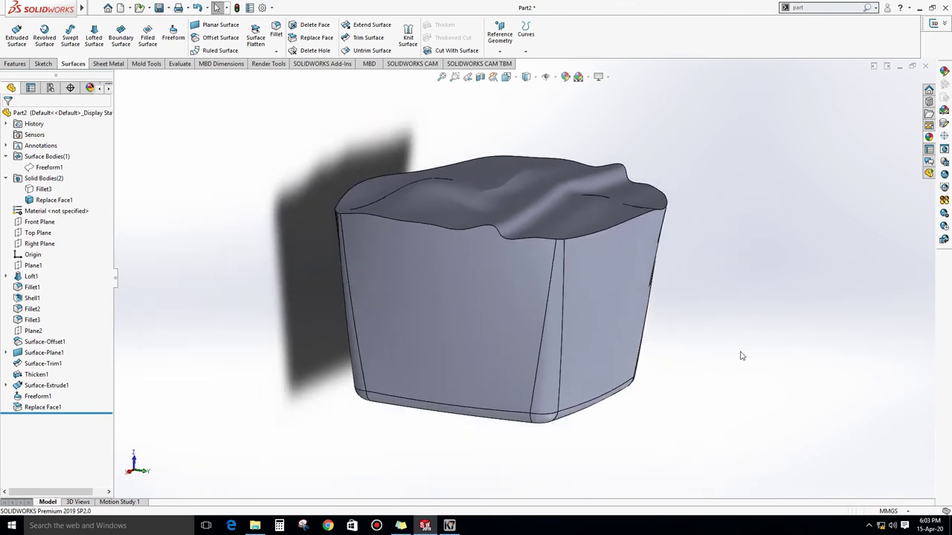
middle_click_drag(742, 351, 731, 364)
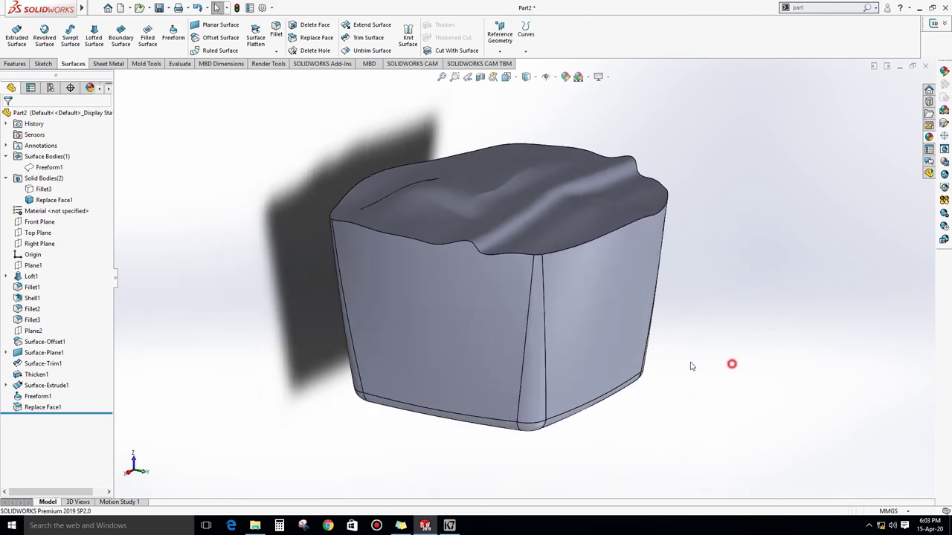
Show the hidden Fillet3 tumbler body around the liquid
left_click(55, 189)
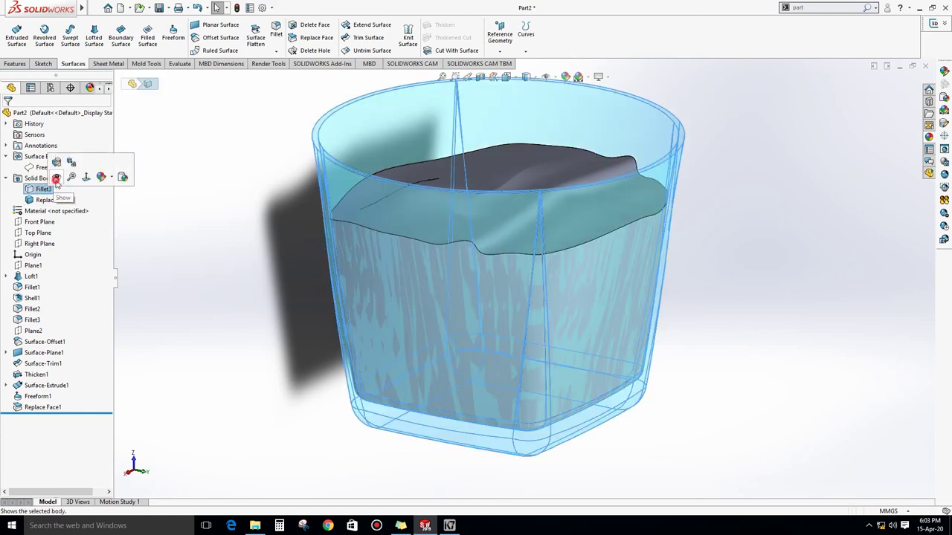
left_click(55, 178)
scroll(495, 295, "down", 3)
middle_click_drag(496, 295, 565, 249)
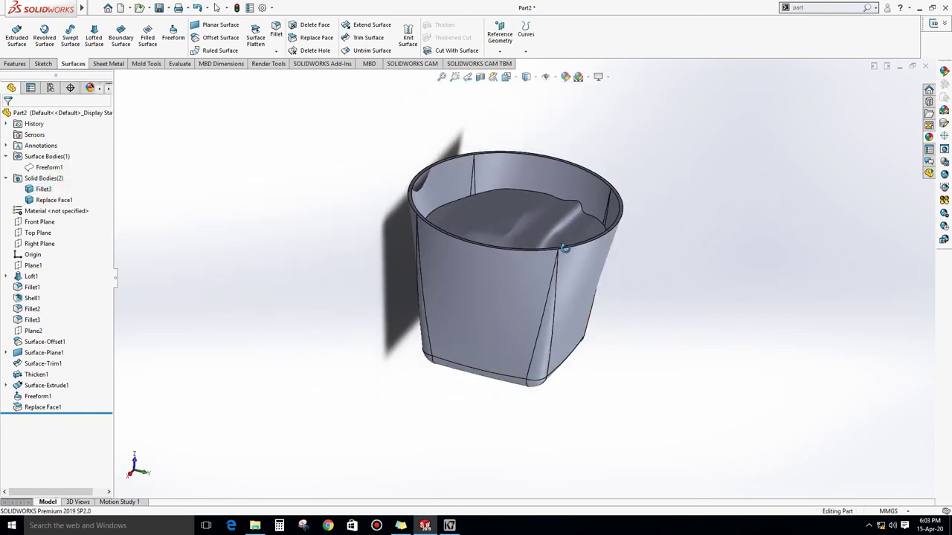
scroll(557, 217, "up", 2)
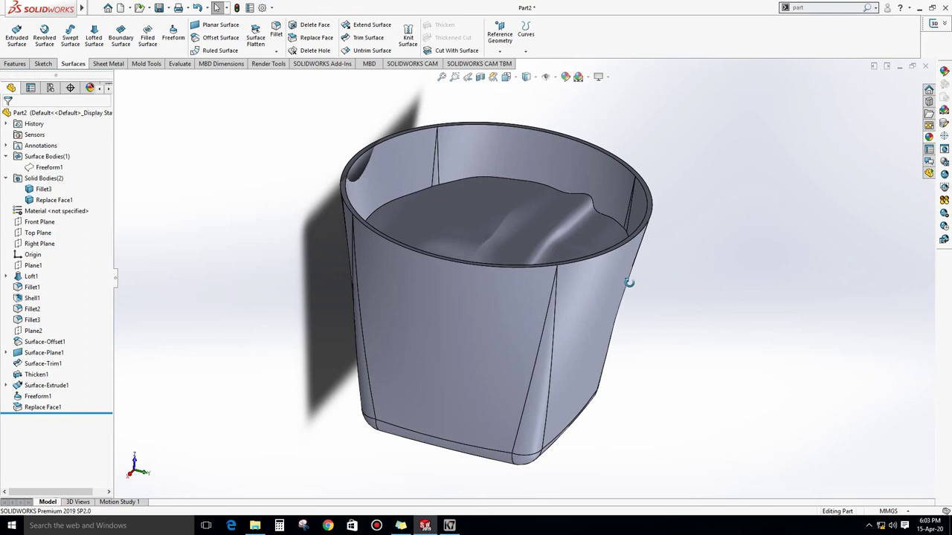
middle_click_drag(628, 283, 722, 307)
mouse_move(418, 333)
middle_mouse_down()
mouse_move(397, 325)
mouse_move(395, 305)
mouse_move(405, 312)
middle_mouse_up()
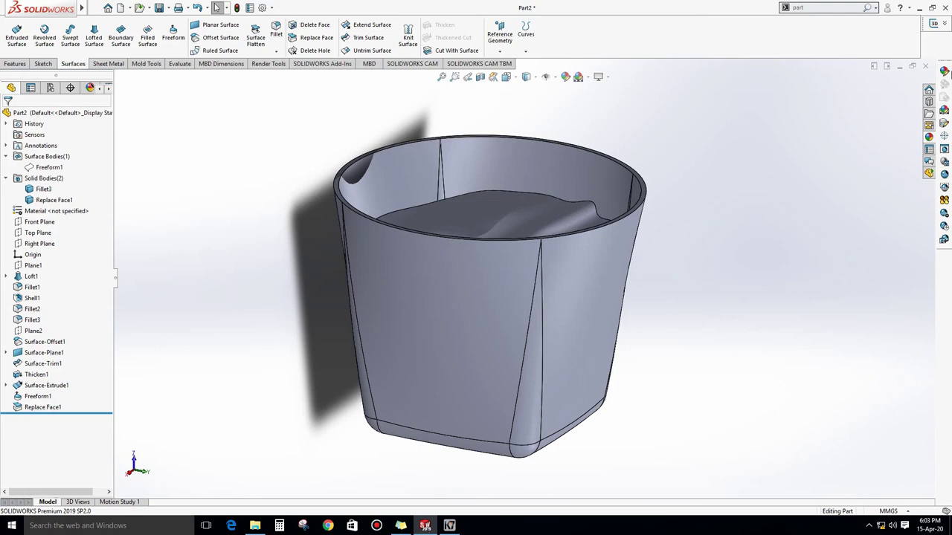
left_click(945, 71)
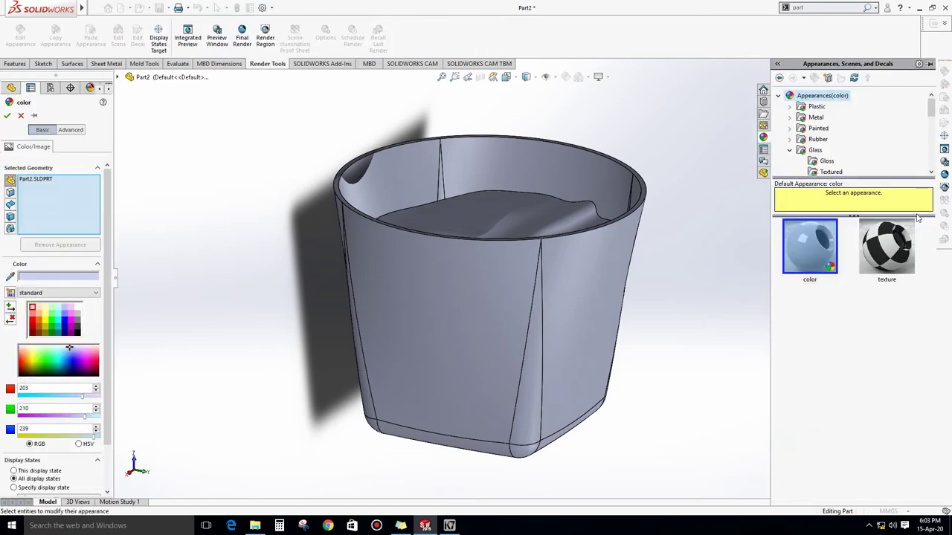
Apply the clear glass appearance only to the Fillet3 tumbler body, not the whole Part2.SLDPRT
left_click(815, 150)
left_click(813, 253)
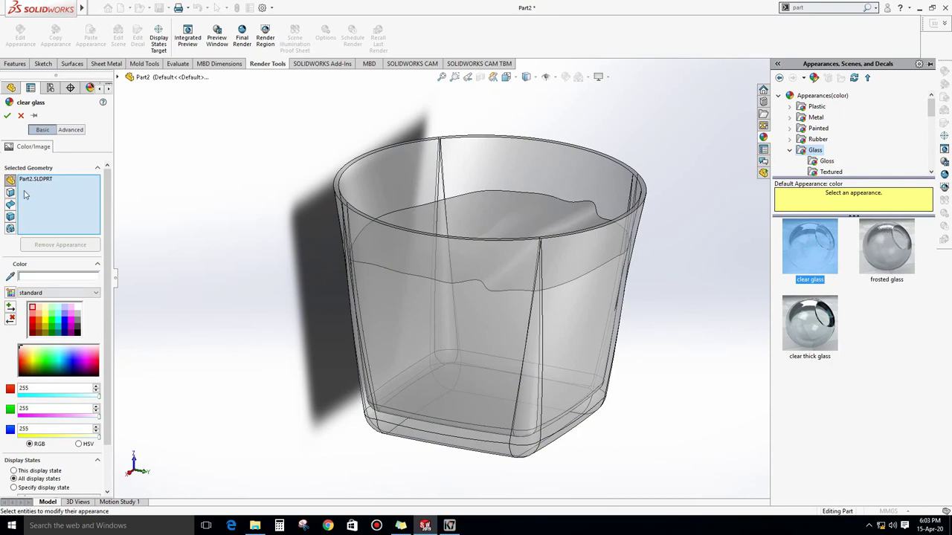
right_click(35, 182)
left_click(47, 191)
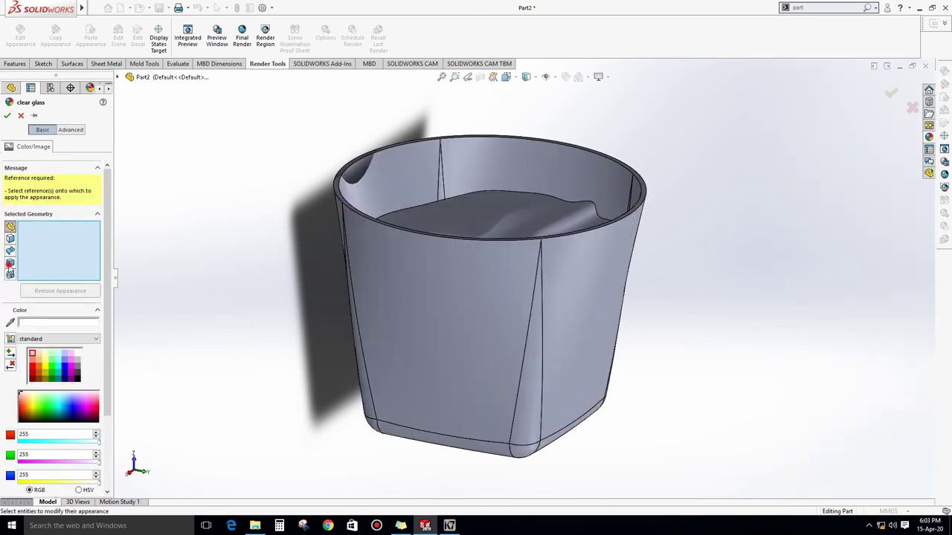
left_click(355, 202)
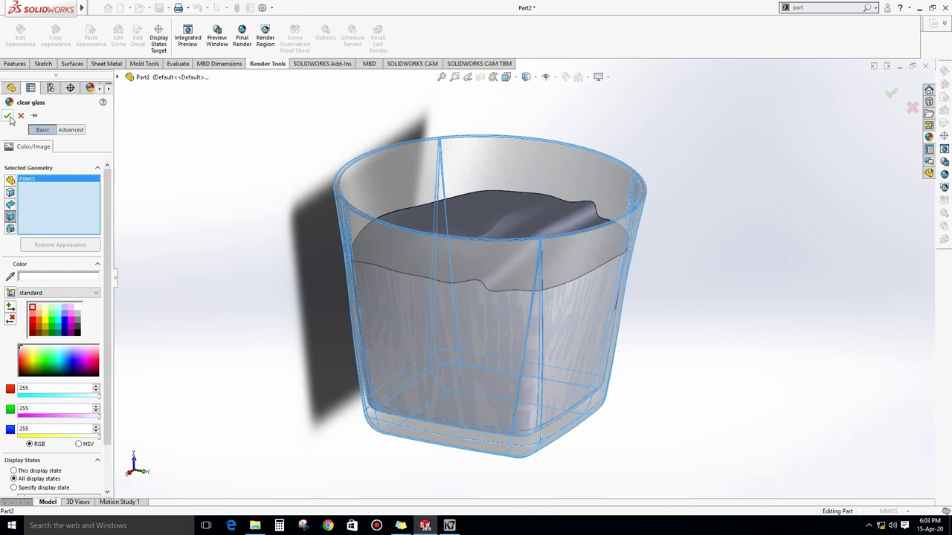
left_click(9, 116)
left_click(547, 218)
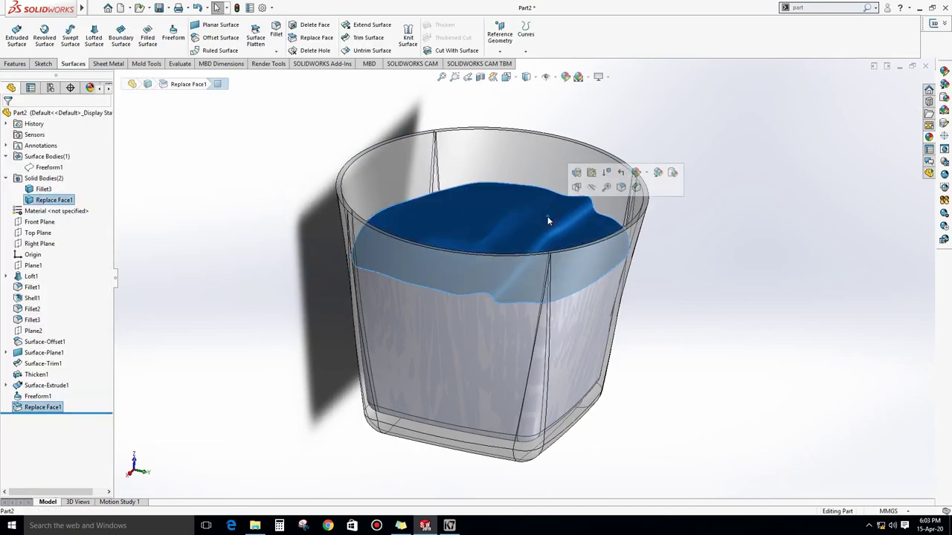
Colour Part2.SLDPRT red (RGB 255, 0, 0) so the liquid turns red inside the glass
middle_click_drag(465, 235, 449, 235)
left_click(945, 71)
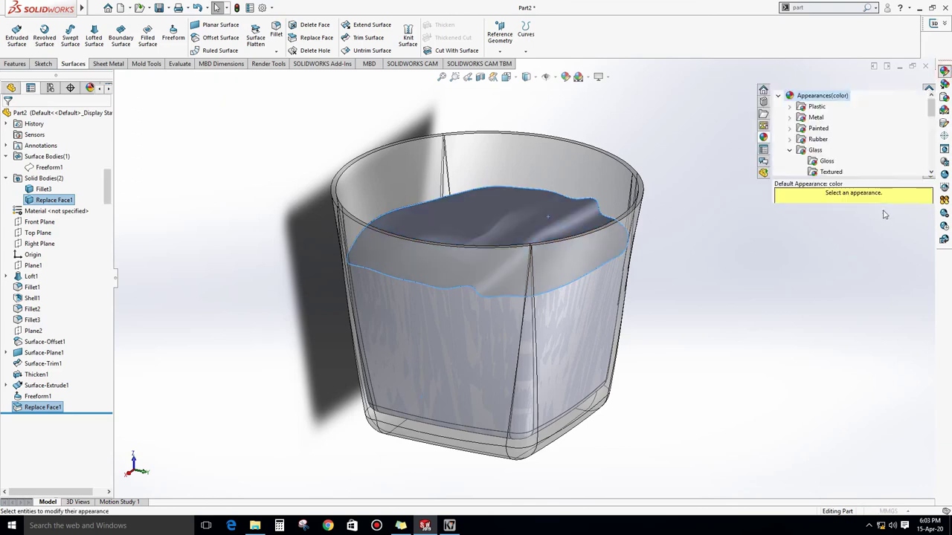
left_click(31, 322)
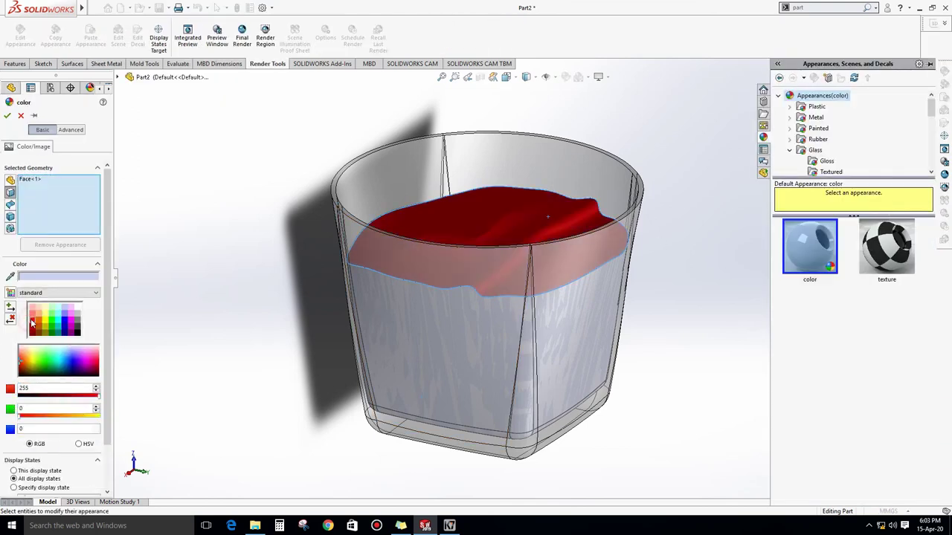
right_click(33, 191)
left_click(59, 194)
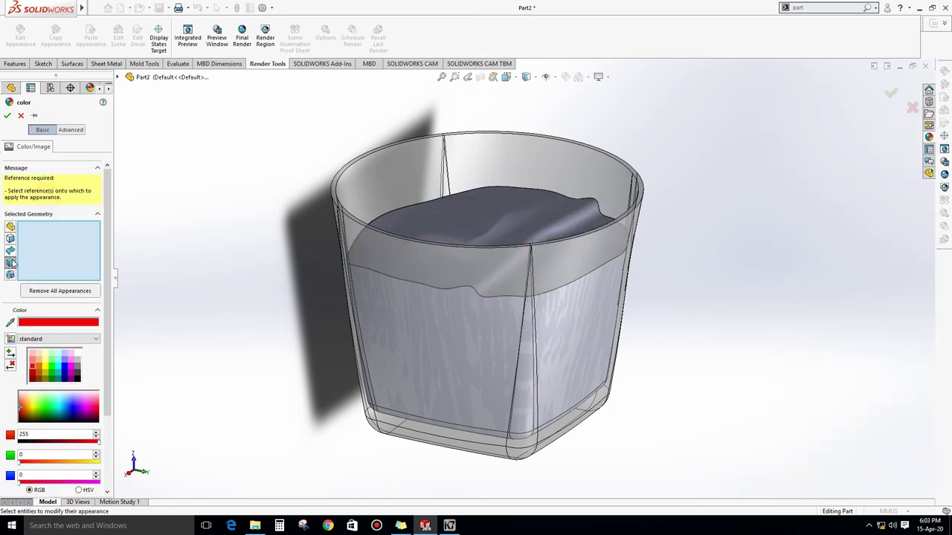
left_click(448, 224)
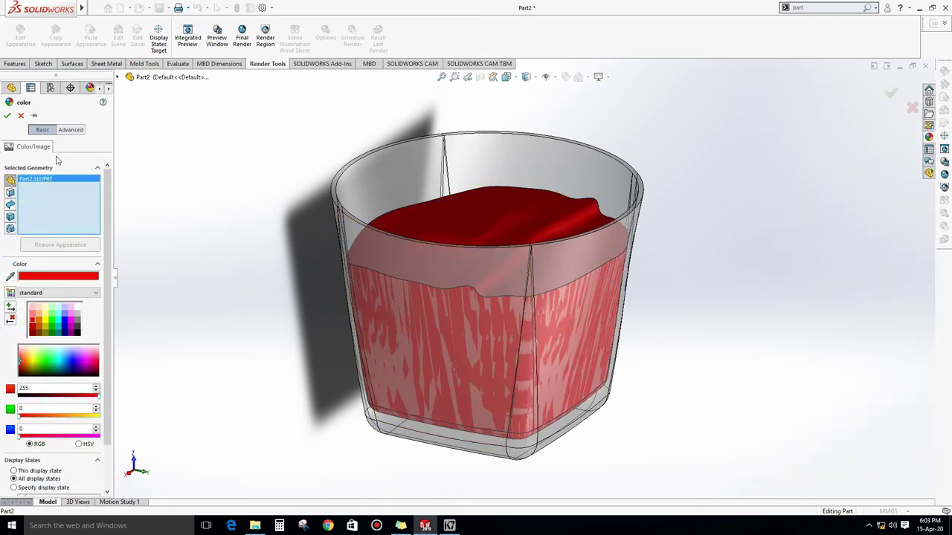
left_click(8, 116)
middle_click_drag(417, 223, 438, 267)
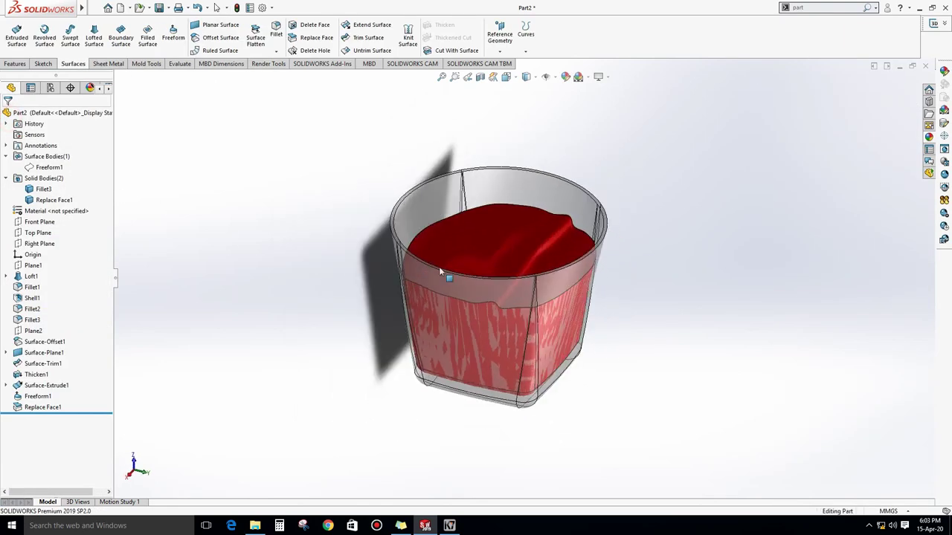
scroll(327, 283, "down", 1)
scroll(324, 291, "down", 2)
scroll(321, 299, "down", 1)
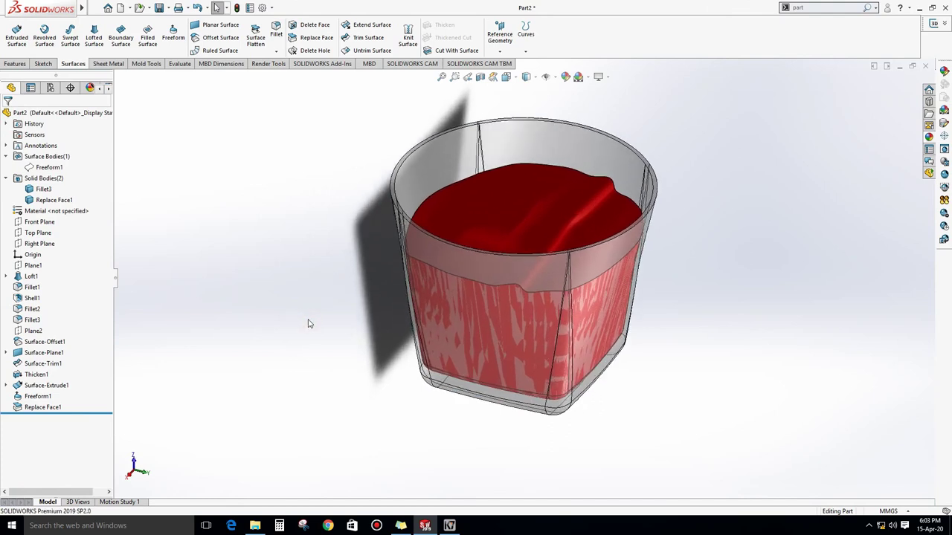